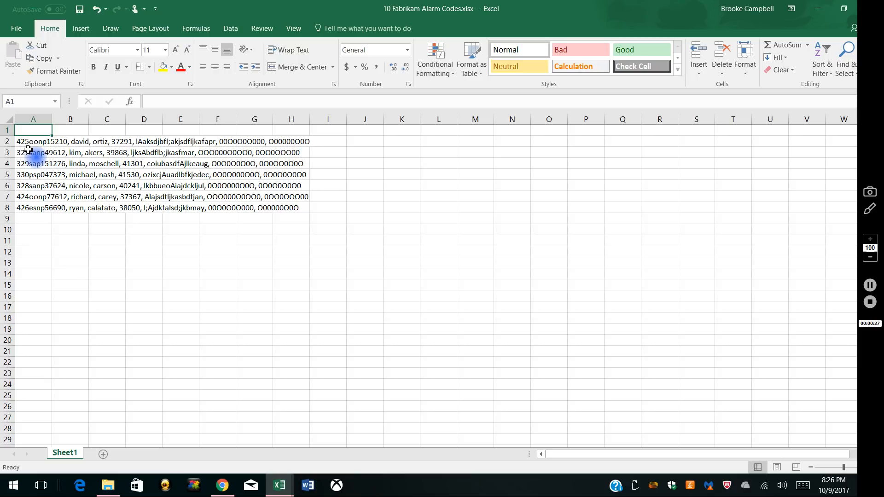
- Split the entries in A2:A8 into separate columns with Text to Columns, as delimited data with comma as the only delimiter
{"action": "left_click", "coordinate": [31, 143]}
{"action": "left_click_drag", "start_coordinate": [30, 144], "coordinate": [33, 205]}
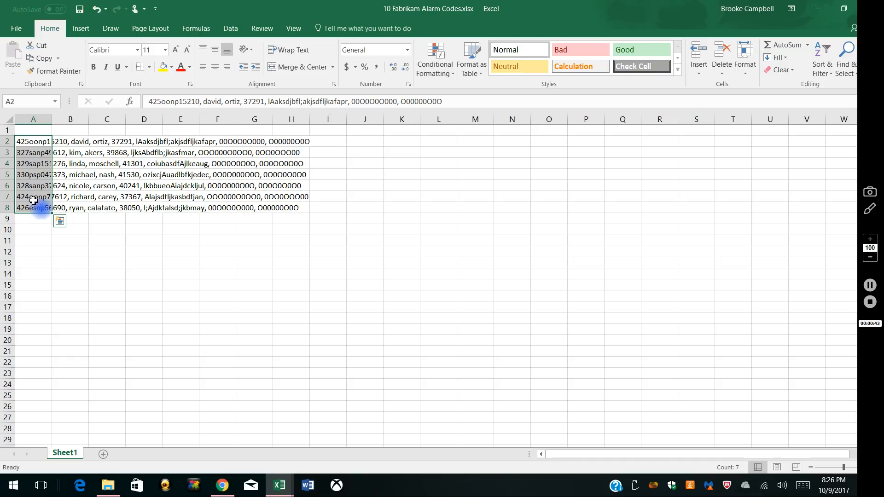
{"action": "left_click", "coordinate": [237, 31]}
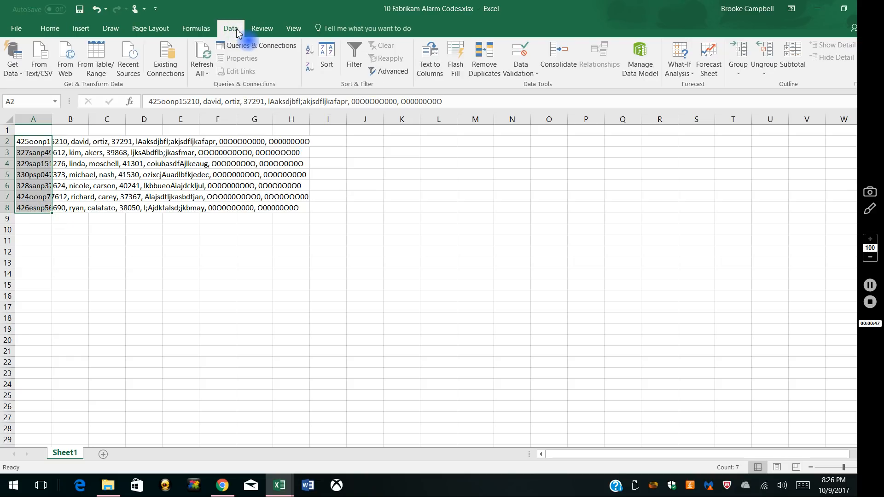
{"action": "left_click", "coordinate": [433, 69]}
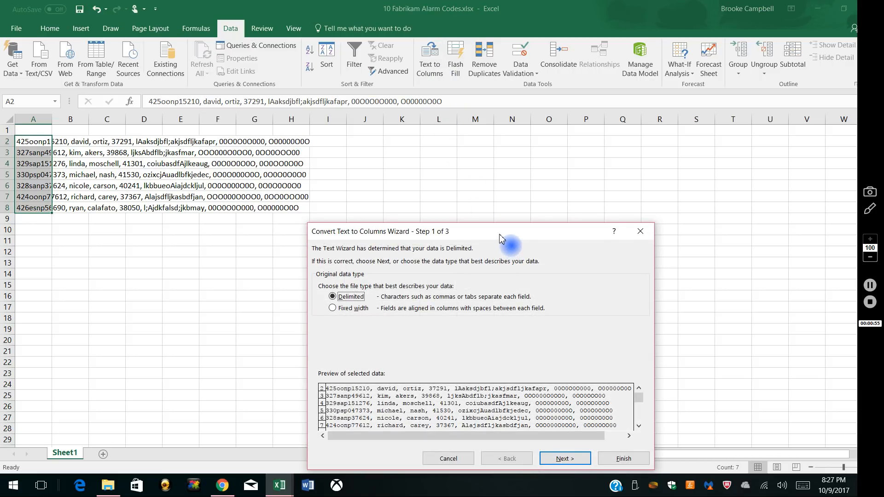
{"action": "left_click_drag", "start_coordinate": [501, 237], "coordinate": [509, 152]}
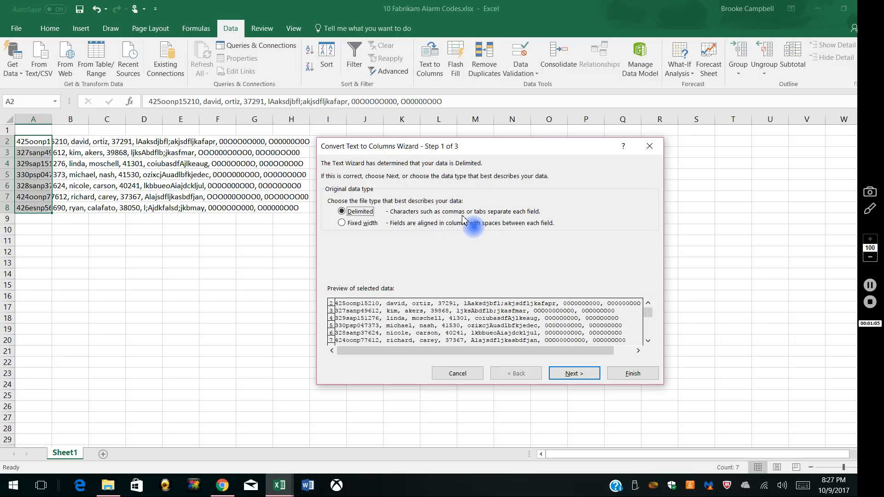
{"action": "left_click", "coordinate": [575, 374]}
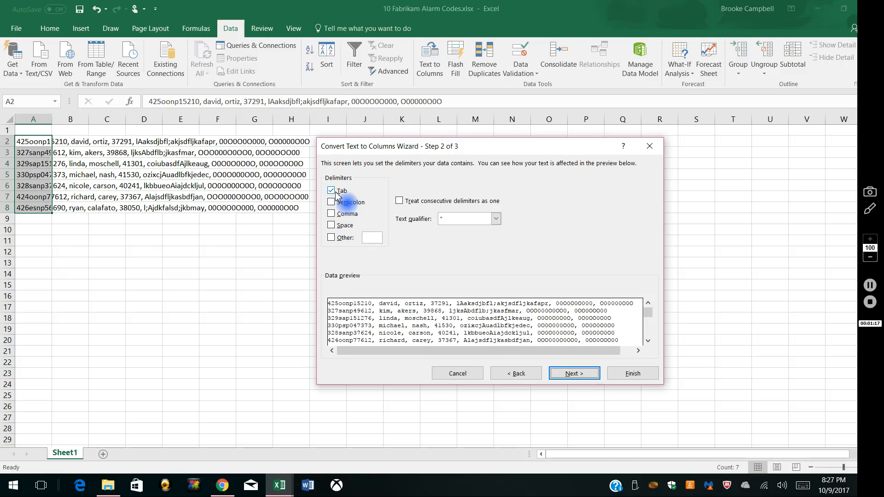
{"action": "left_click", "coordinate": [332, 190]}
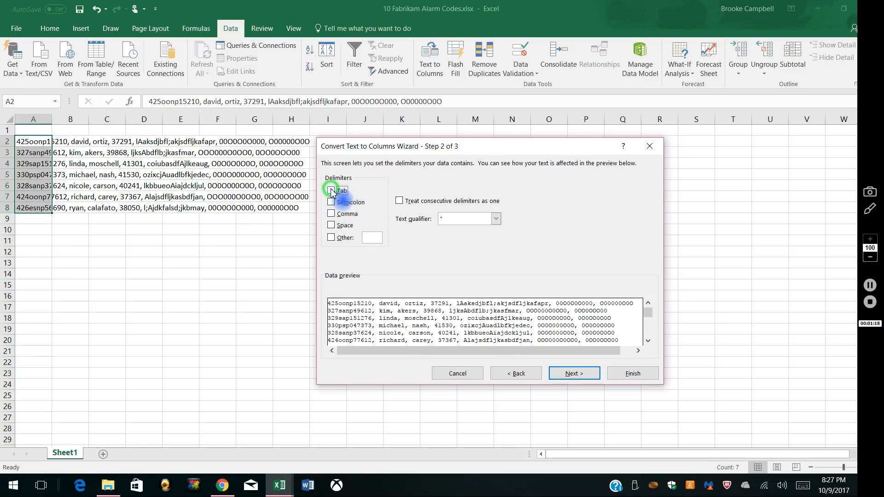
{"action": "left_click", "coordinate": [331, 214]}
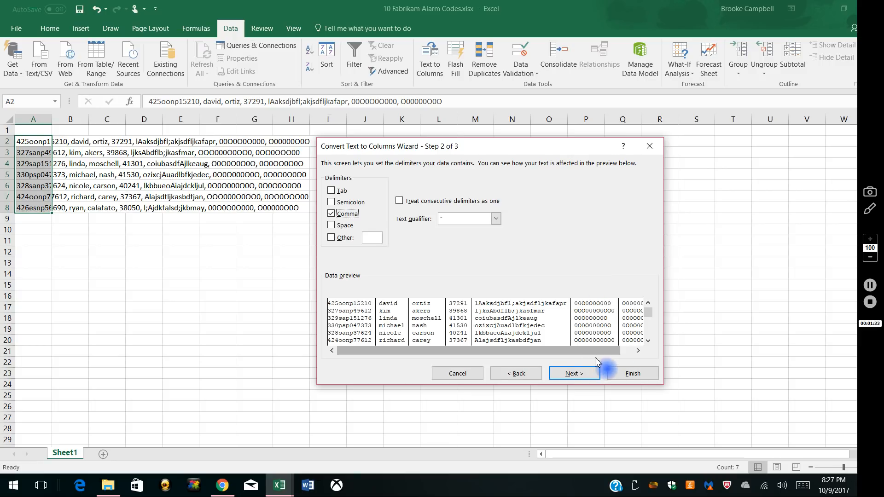
{"action": "left_click", "coordinate": [588, 378]}
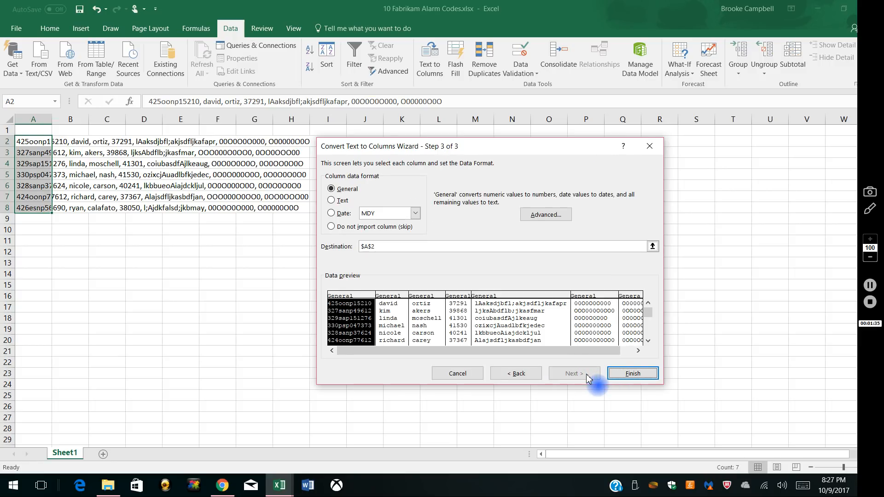
{"action": "left_click", "coordinate": [633, 374]}
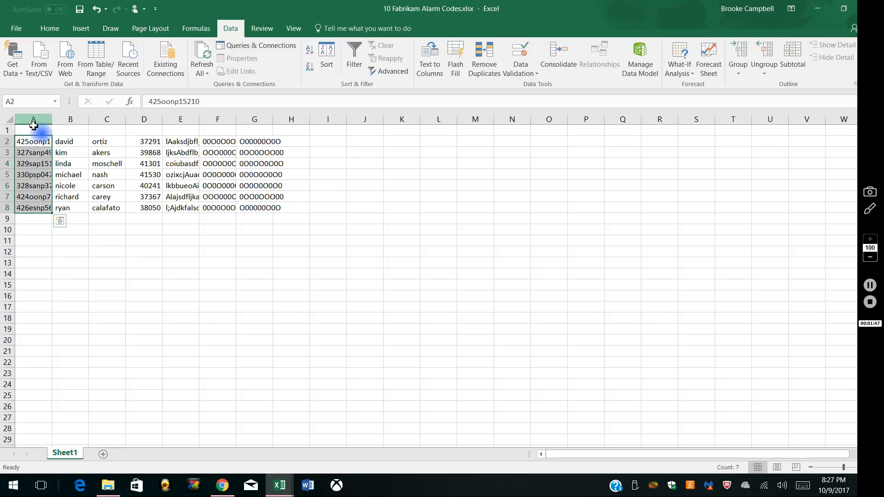
- Enter the heading ExtCodeEmpID in A1 and widen column A to fit its contents
{"action": "left_click", "coordinate": [36, 133]}
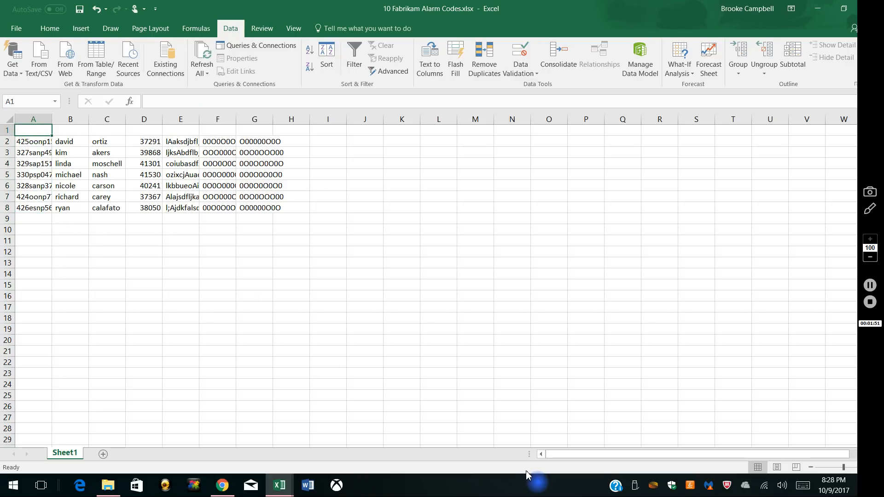
{"action": "type", "text": "Ext"}
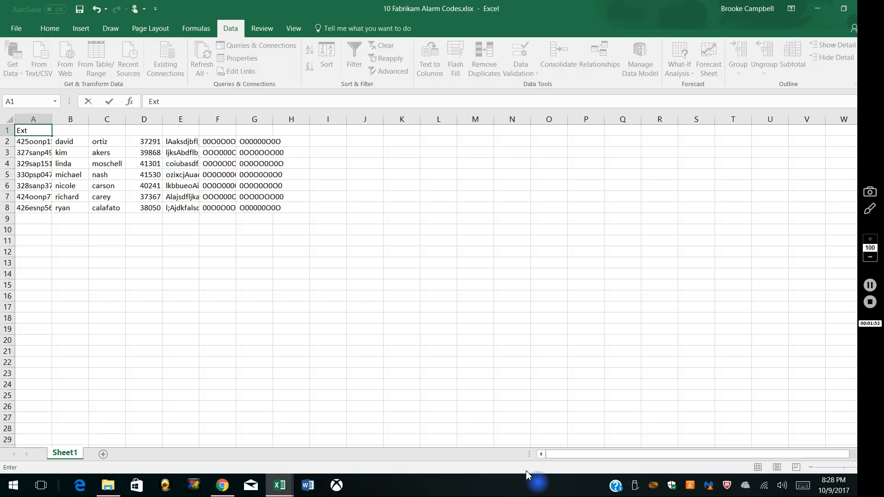
{"action": "type", "text": "CodeEmpID"}
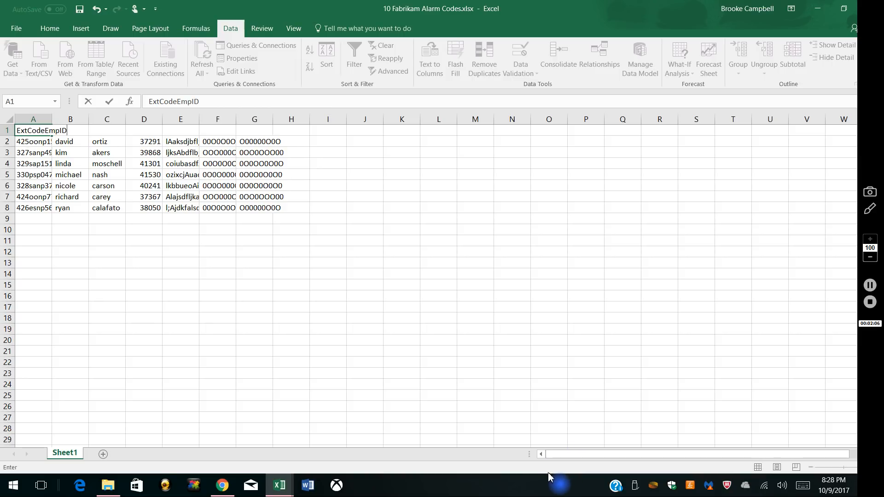
{"action": "key", "text": "Return"}
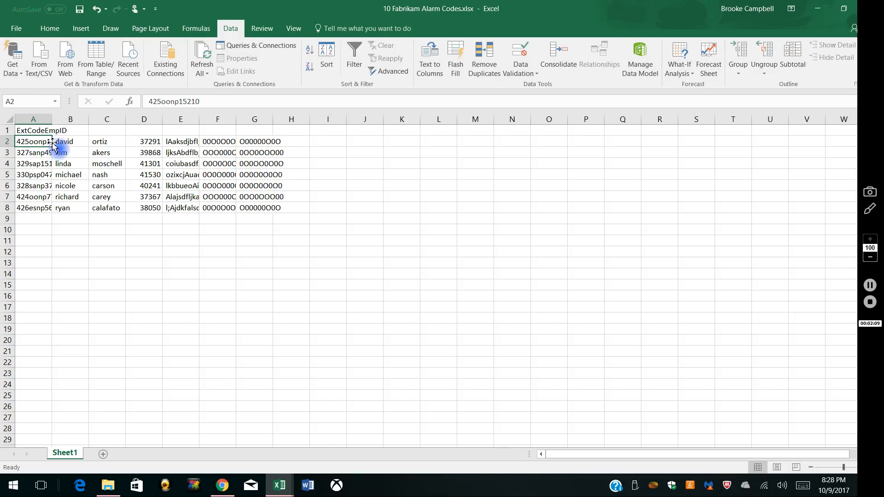
{"action": "left_click_drag", "start_coordinate": [52, 115], "coordinate": [70, 115]}
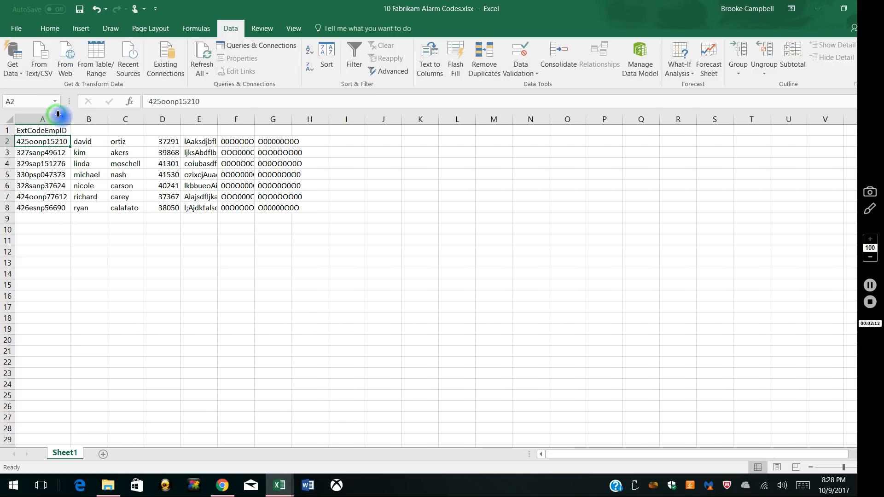
- Enter the headings SpFirst in B1 and SpLast in C1 above the name columns
{"action": "left_click", "coordinate": [88, 131]}
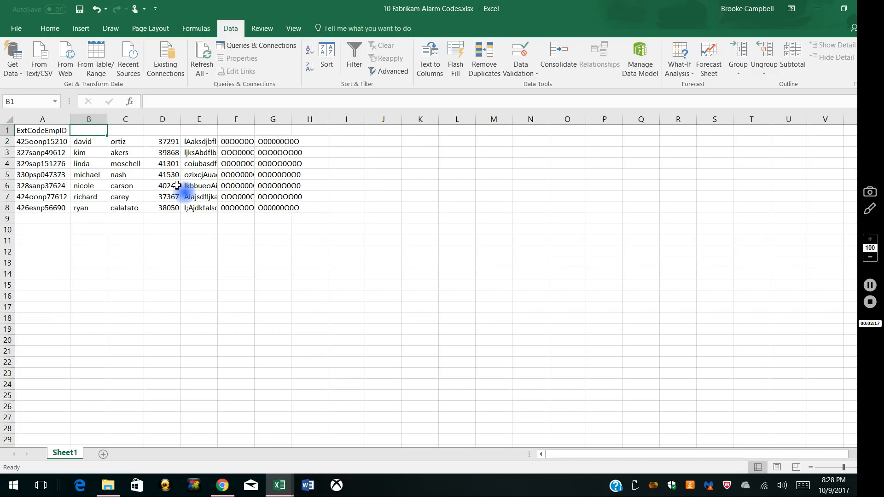
{"action": "type", "text": "Sp"}
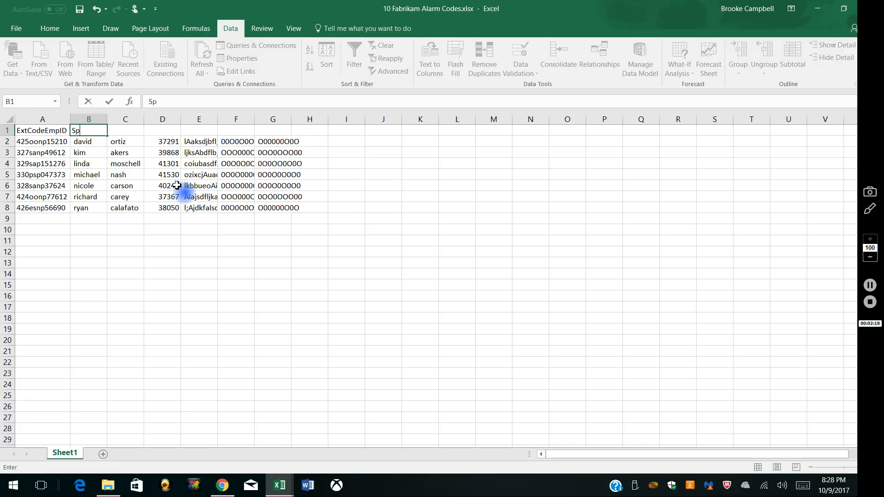
{"action": "type", "text": "First"}
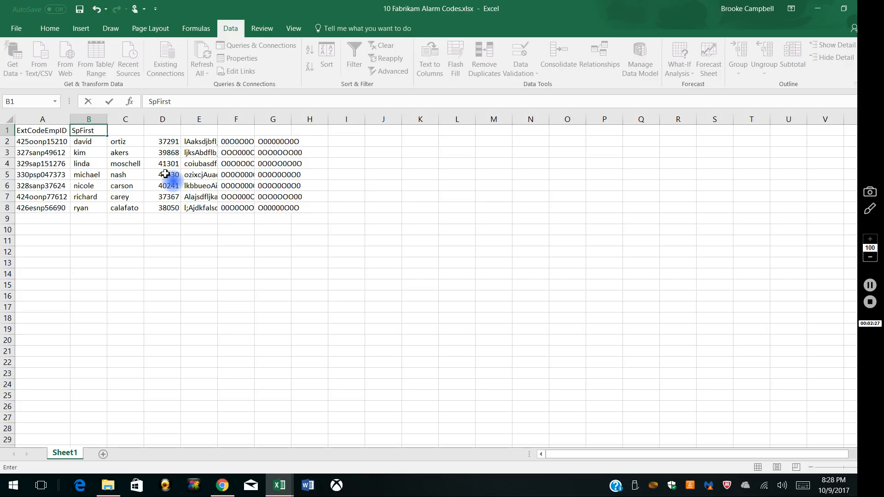
{"action": "key", "text": "Tab"}
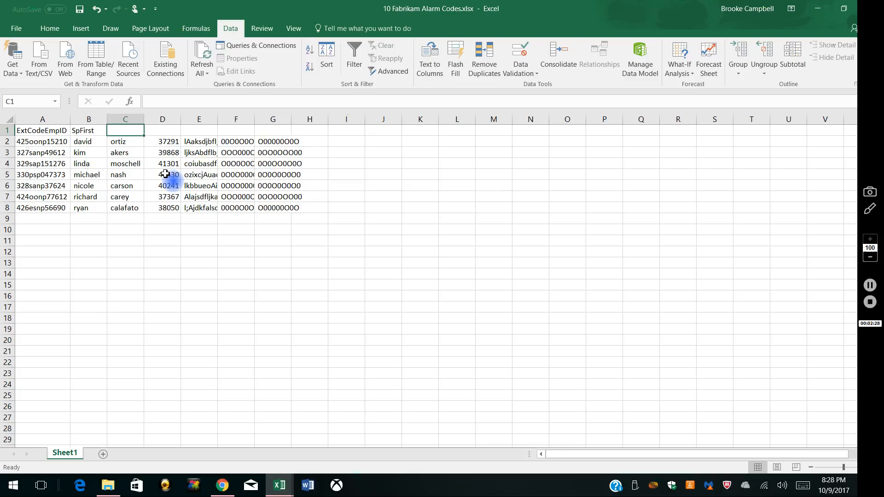
{"action": "type", "text": "Sp"}
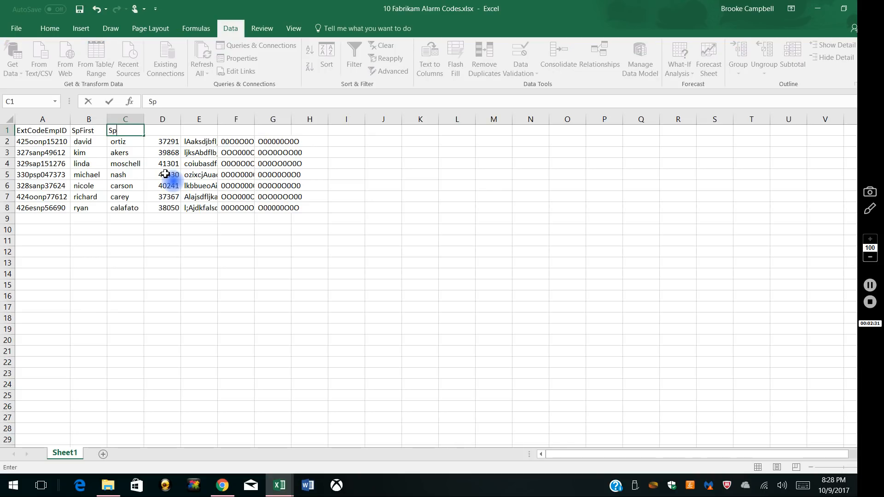
{"action": "type", "text": "Last"}
{"action": "key", "text": "Tab"}
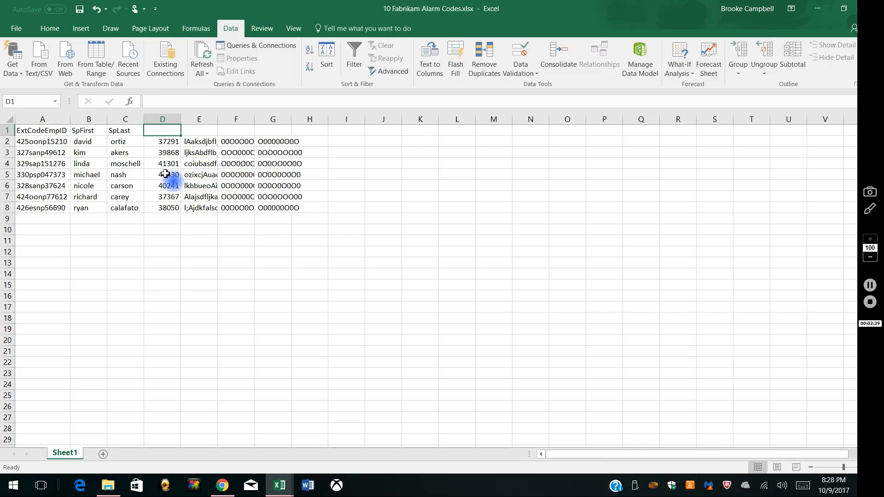
- Enter the headings Hire Date in D1 and Alarm in E1
{"action": "type", "text": "Hir"}
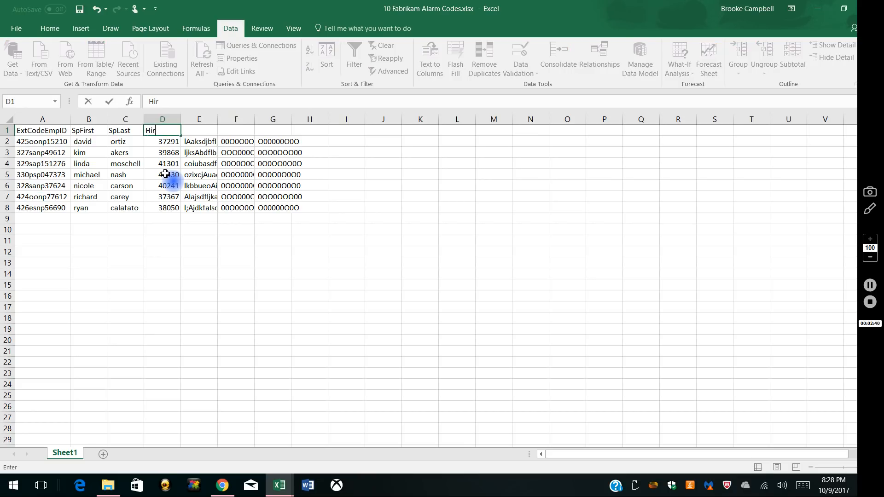
{"action": "type", "text": "e Date"}
{"action": "key", "text": "Tab"}
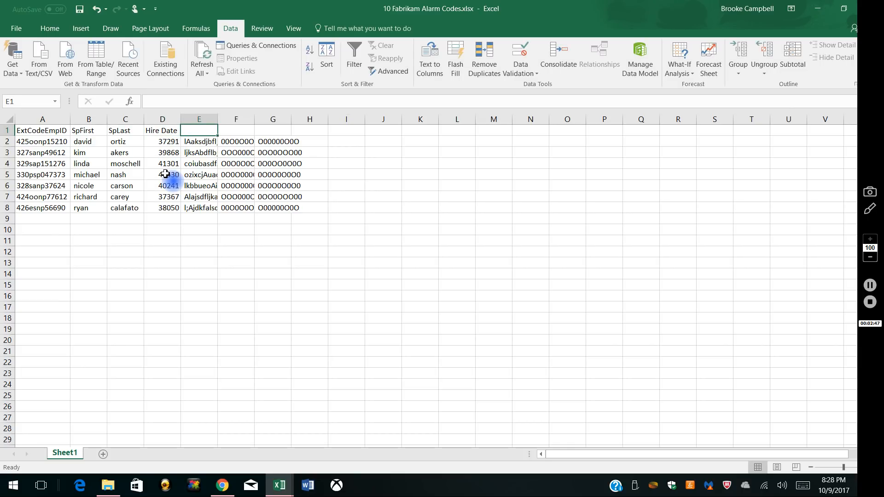
{"action": "type", "text": "Alarm"}
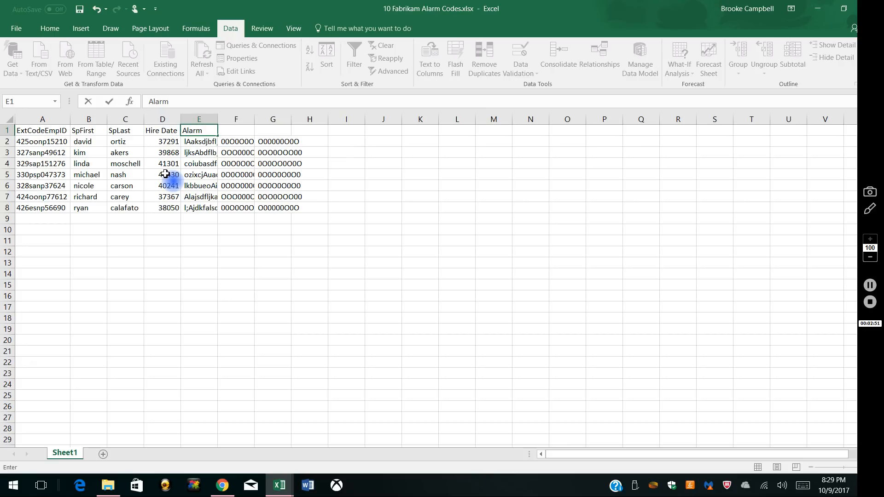
{"action": "key", "text": "Tab"}
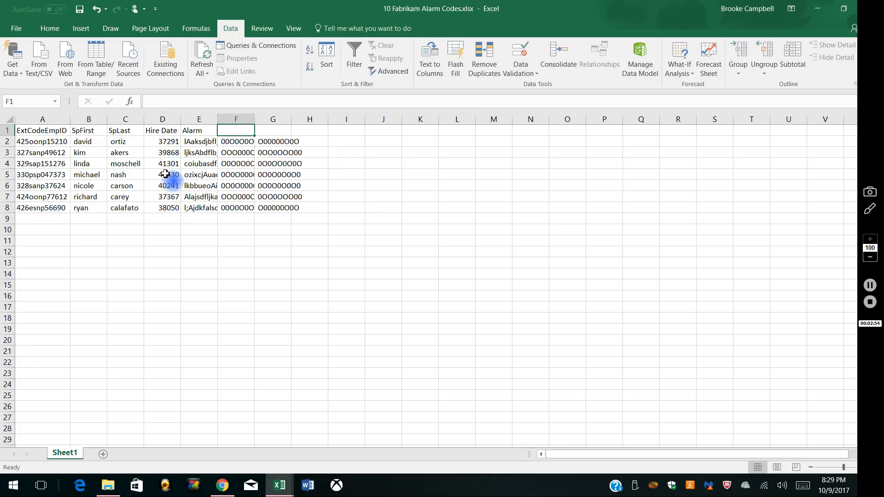
- Enter the headings OCode1 in F1 and OCode2 in G1
{"action": "type", "text": "O"}
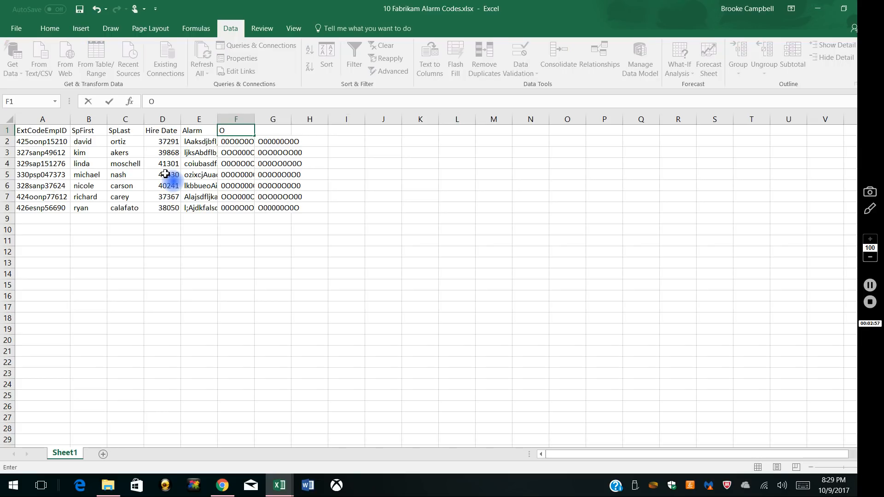
{"action": "type", "text": "Code1"}
{"action": "key", "text": "Tab"}
{"action": "type", "text": "OCode2"}
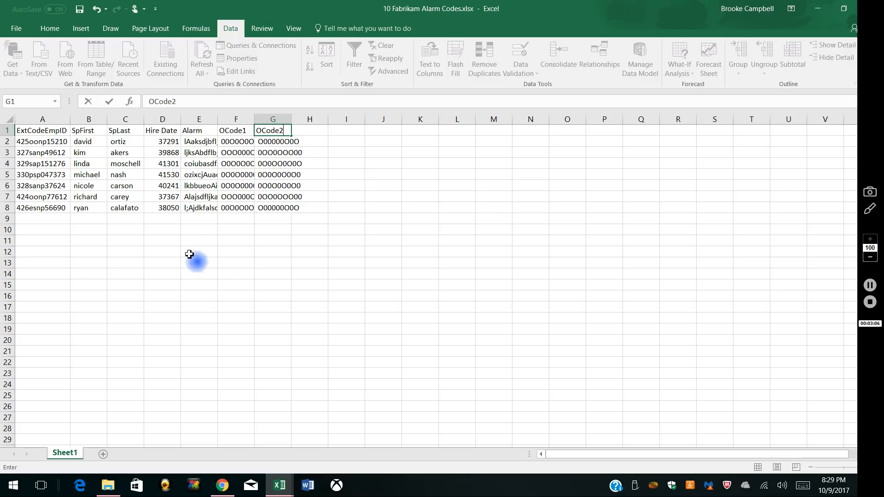
{"action": "left_click", "coordinate": [235, 241]}
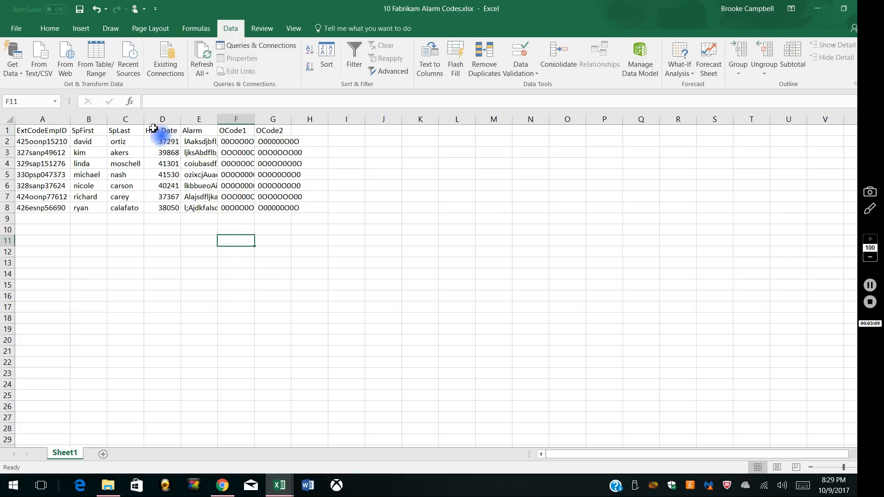
- Widen columns E, F and G to fit their full contents
{"action": "left_click_drag", "start_coordinate": [219, 117], "coordinate": [219, 117]}
{"action": "double_click", "coordinate": [219, 118]}
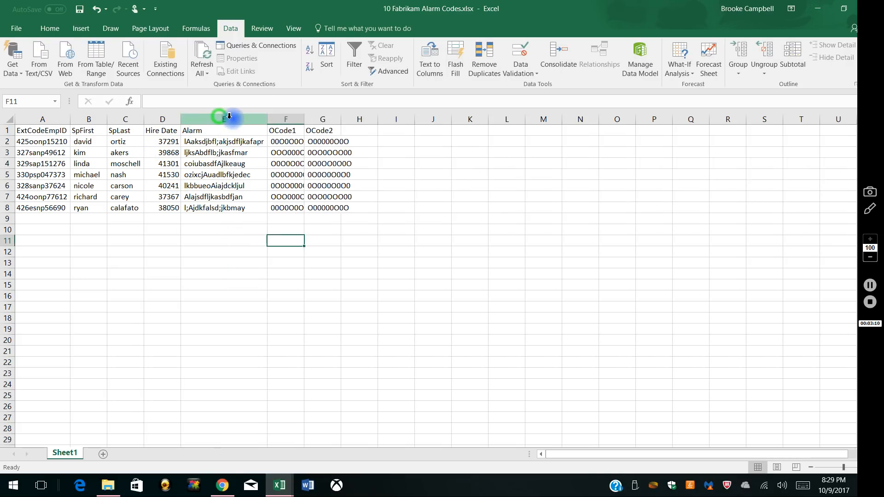
{"action": "left_click_drag", "start_coordinate": [306, 118], "coordinate": [365, 118]}
{"action": "double_click", "coordinate": [365, 118]}
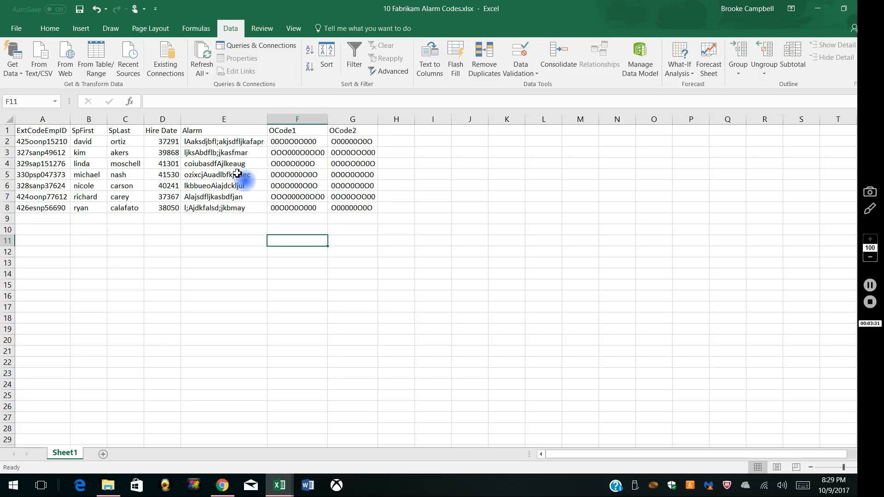
- Add the headings Ext in H1 and Floor in I1 for two new columns beside the data
{"action": "left_click", "coordinate": [400, 133]}
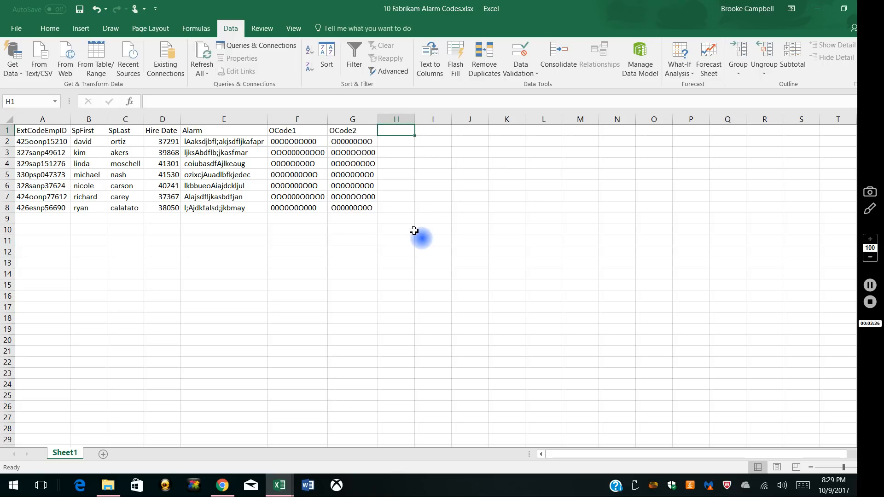
{"action": "type", "text": "Ext"}
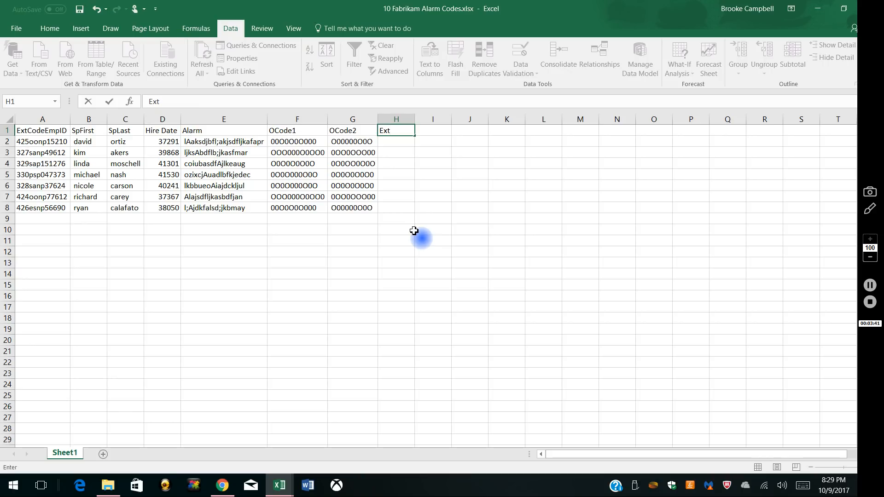
{"action": "key", "text": "Return"}
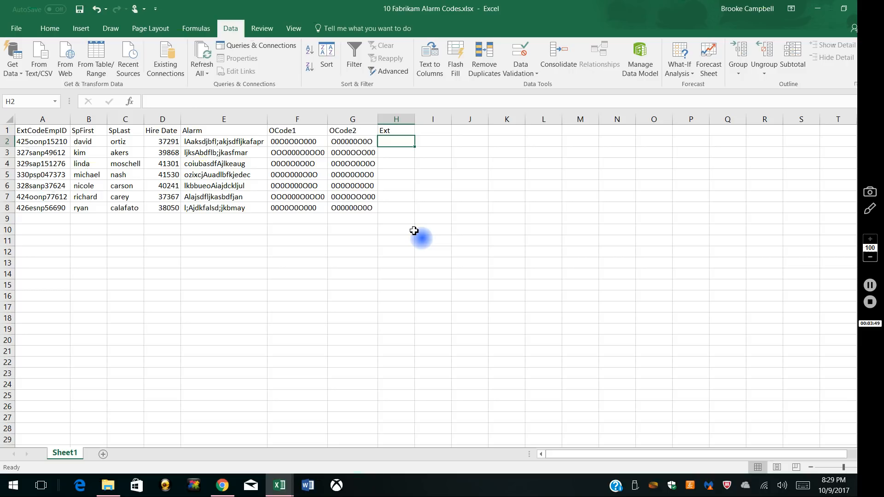
{"action": "key", "text": "Up"}
{"action": "key", "text": "Right"}
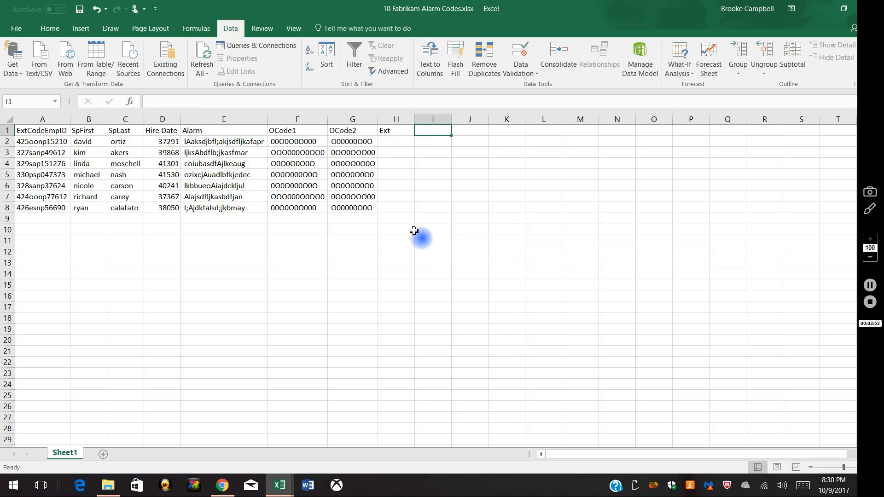
{"action": "type", "text": "Floor"}
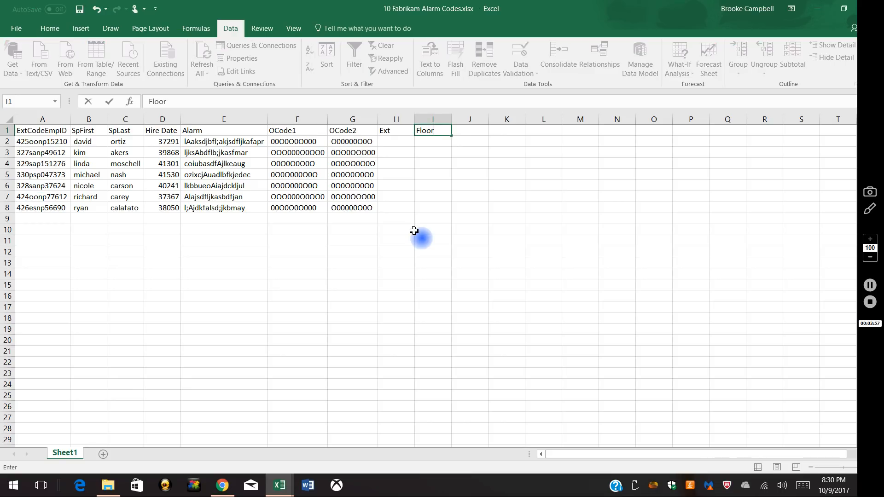
{"action": "key", "text": "Return"}
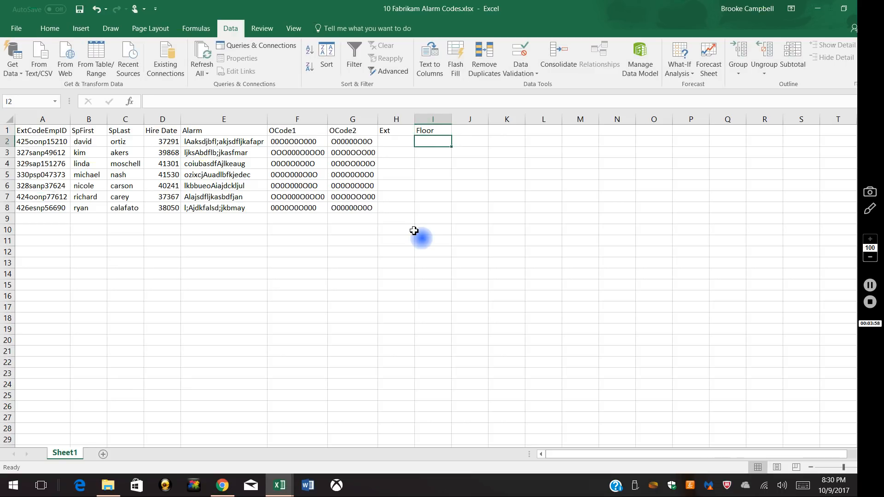
- Extract the first 3 characters of A2 into H2 with the LEFT function and fill the formula down to H8
{"action": "key", "text": "Up"}
{"action": "key", "text": "Left"}
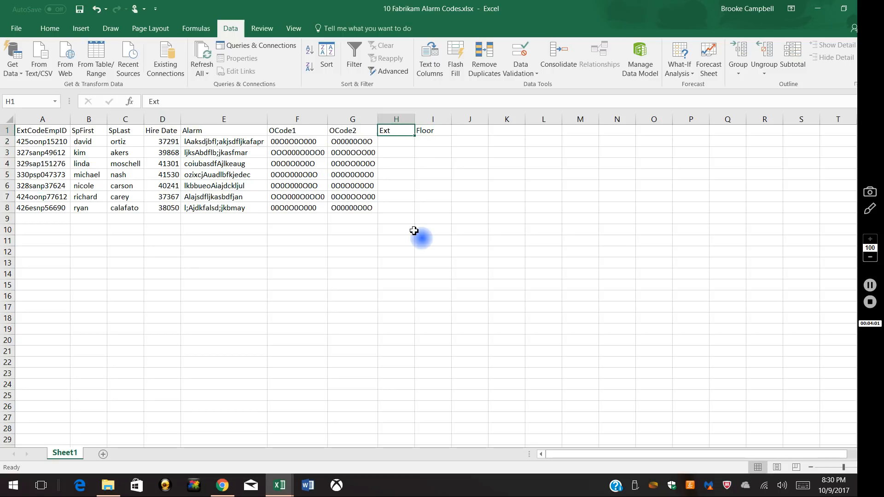
{"action": "key", "text": "Down"}
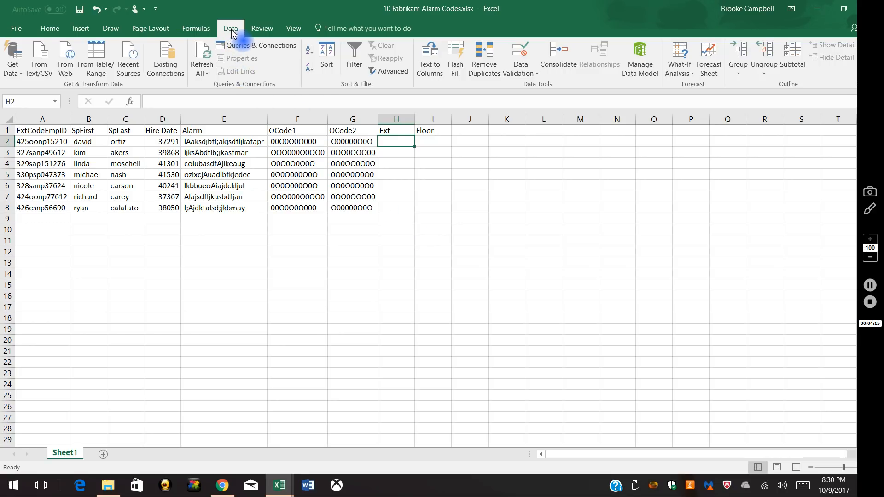
{"action": "left_click", "coordinate": [197, 29]}
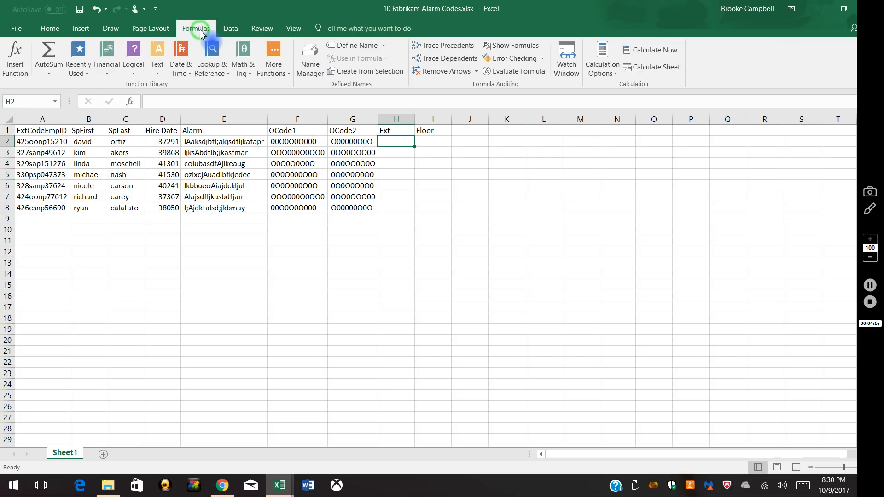
{"action": "left_click", "coordinate": [157, 74]}
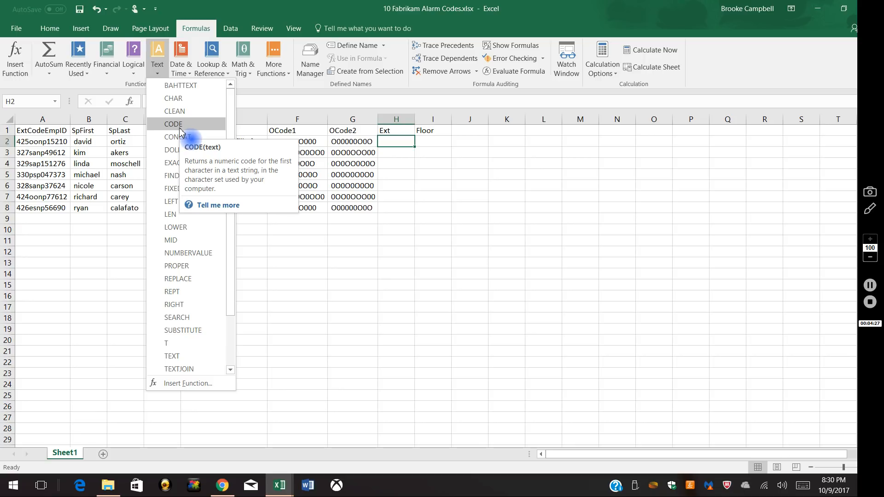
{"action": "left_click", "coordinate": [172, 202]}
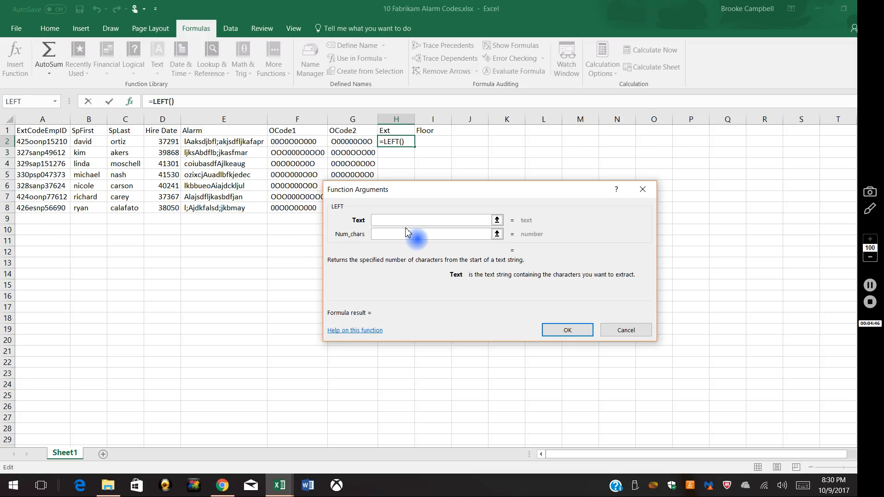
{"action": "left_click", "coordinate": [35, 144]}
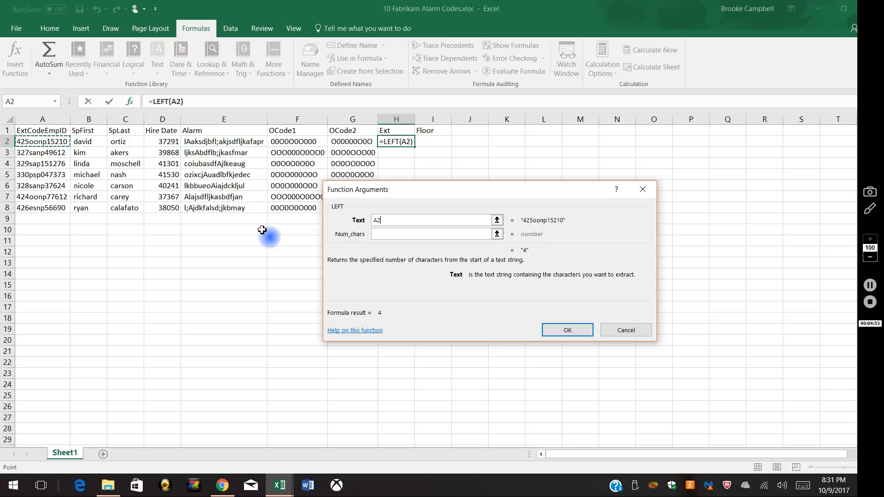
{"action": "key", "text": "Tab"}
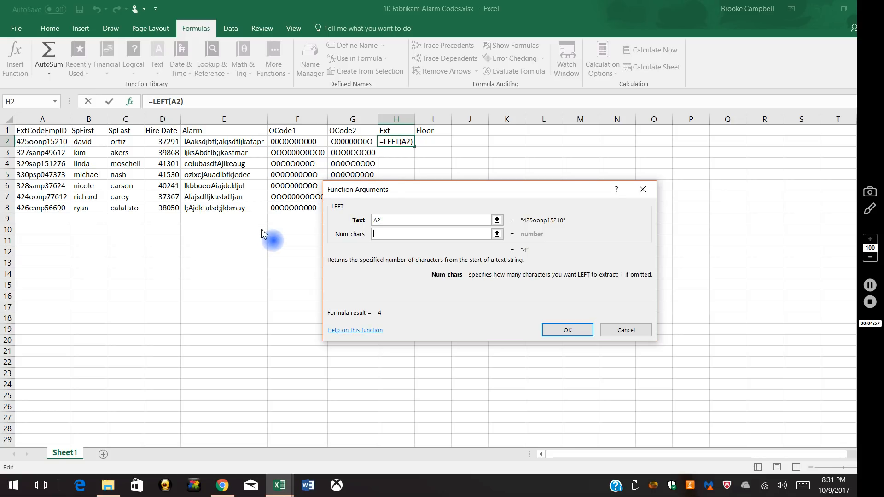
{"action": "type", "text": "3"}
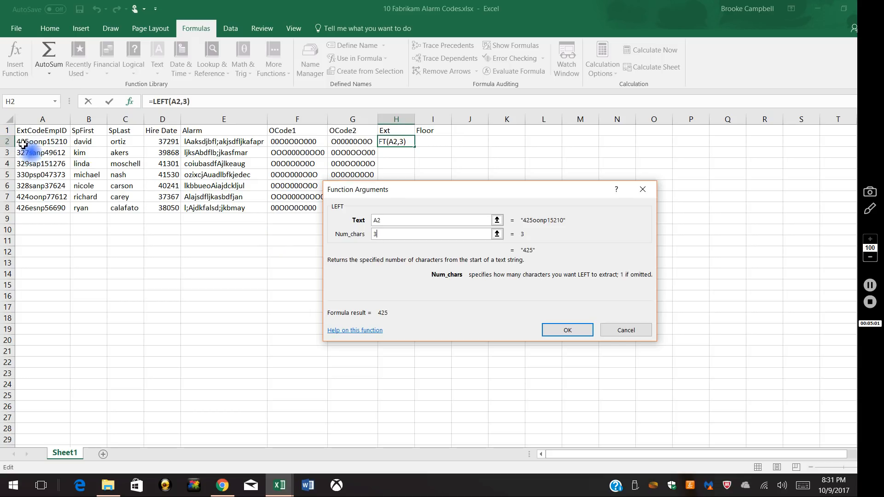
{"action": "left_click", "coordinate": [568, 331]}
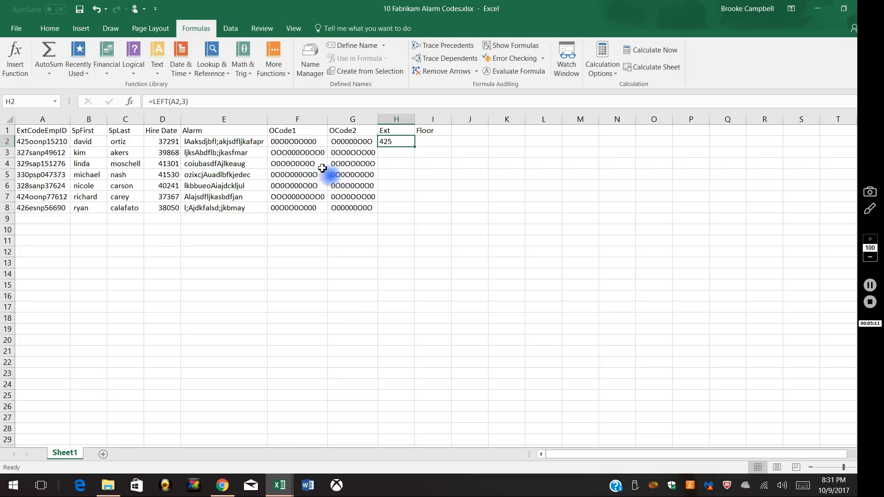
{"action": "left_click_drag", "start_coordinate": [415, 149], "coordinate": [416, 215]}
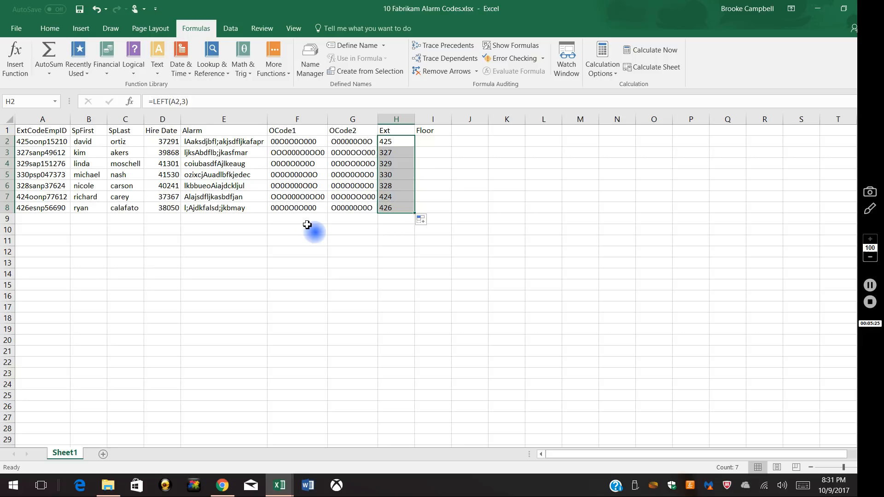
- Extract the first 1 character of A2 into I2 with the LEFT function and fill the formula down to I8
{"action": "left_click", "coordinate": [439, 143]}
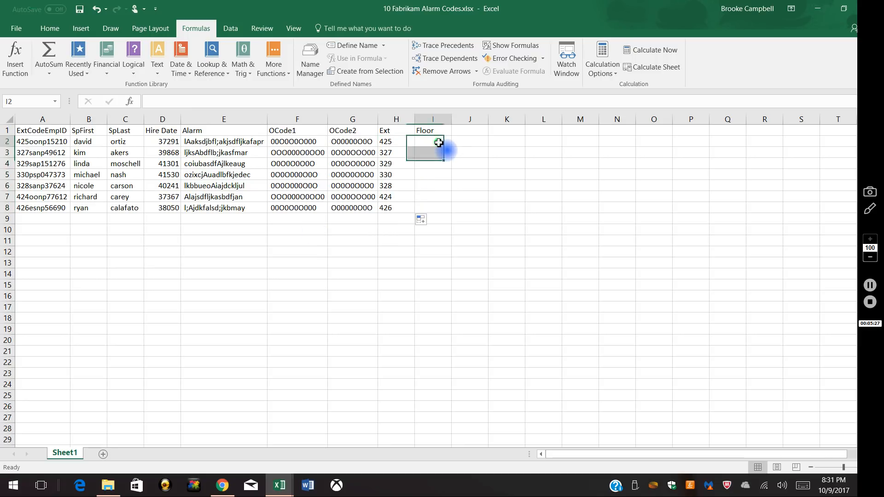
{"action": "left_click", "coordinate": [158, 76]}
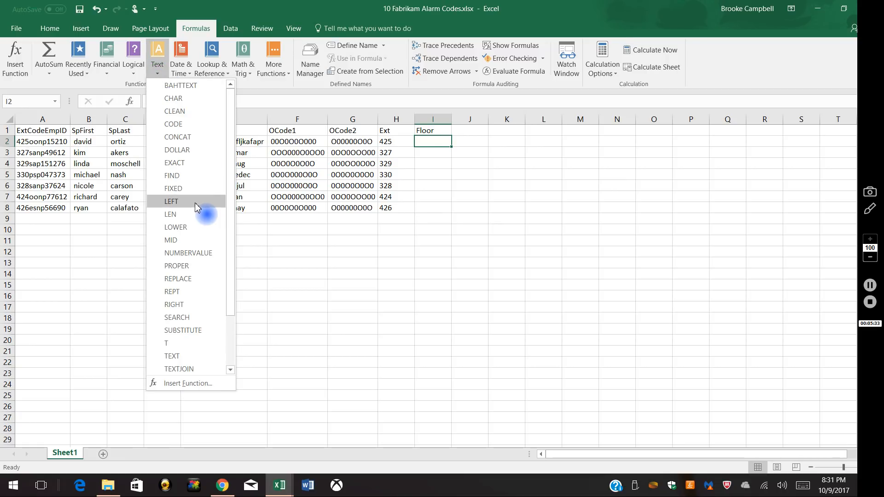
{"action": "left_click", "coordinate": [85, 73]}
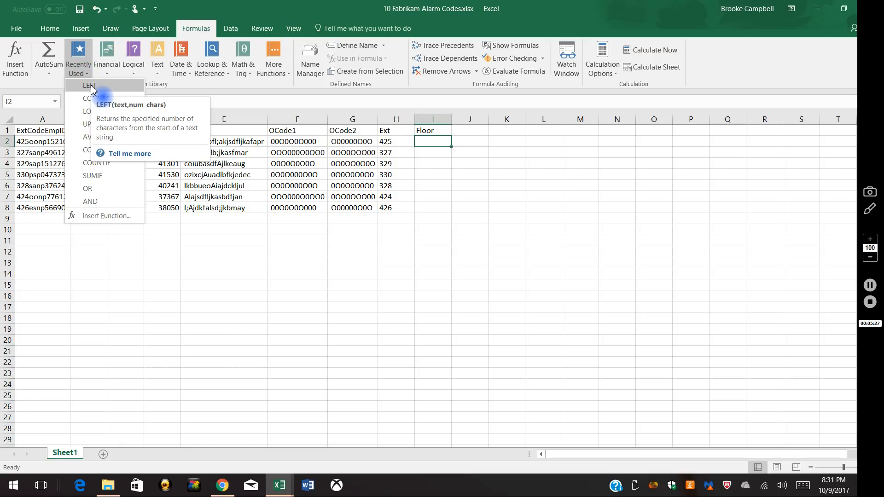
{"action": "left_click", "coordinate": [91, 87]}
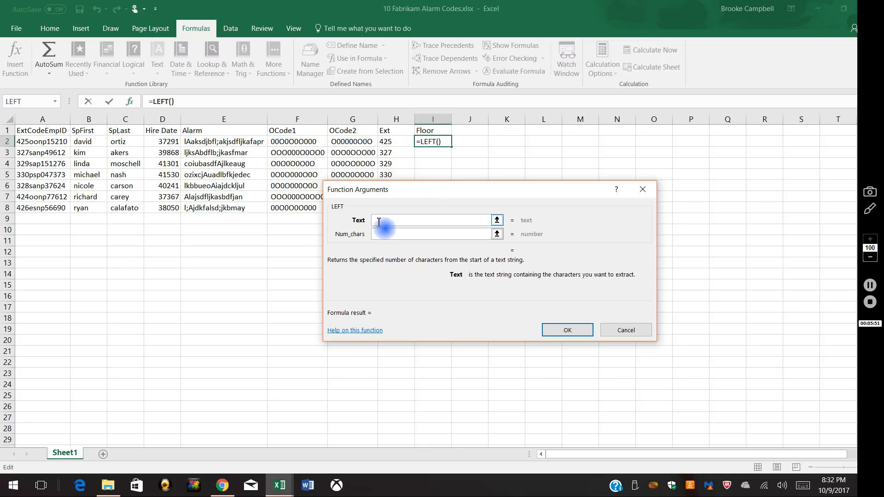
{"action": "left_click", "coordinate": [37, 143]}
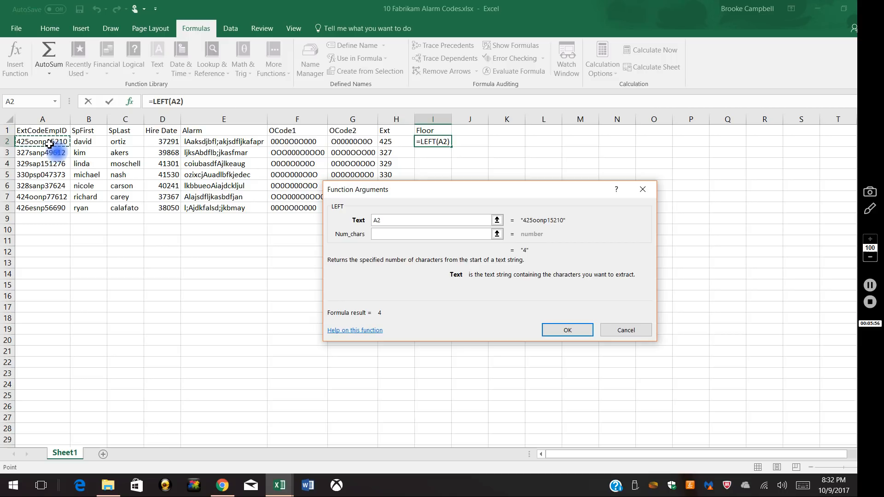
{"action": "key", "text": "Tab"}
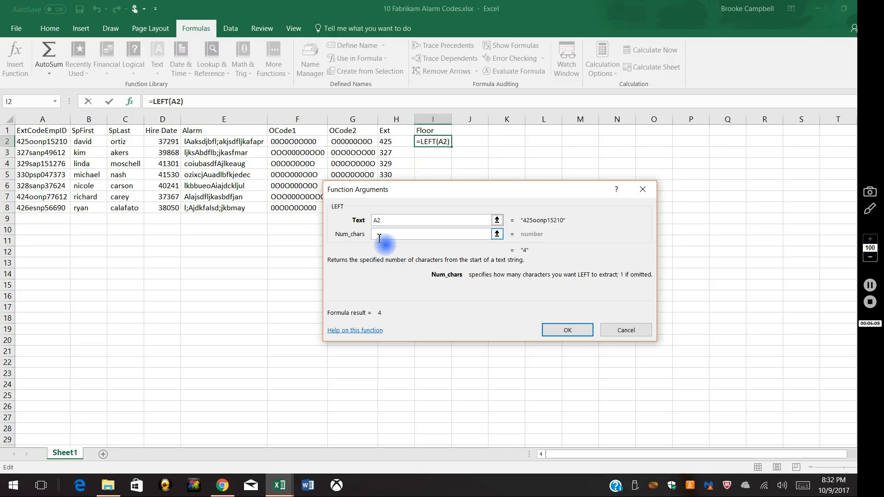
{"action": "type", "text": "1"}
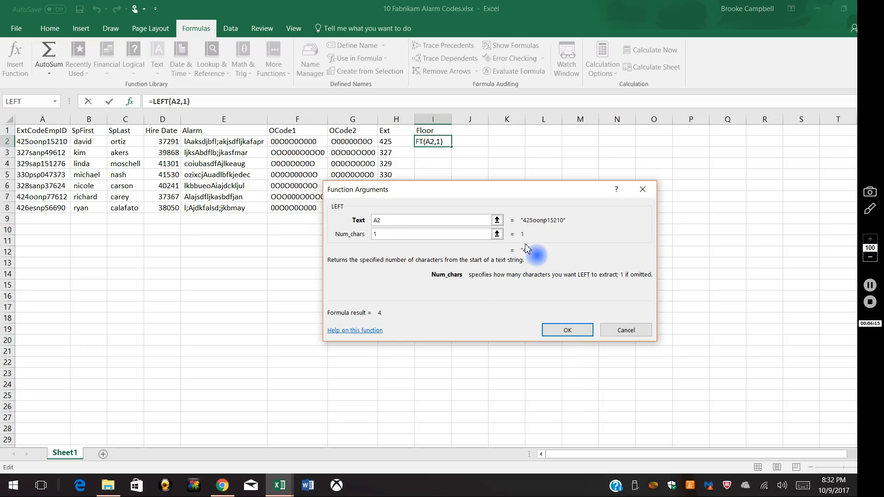
{"action": "left_click", "coordinate": [568, 330]}
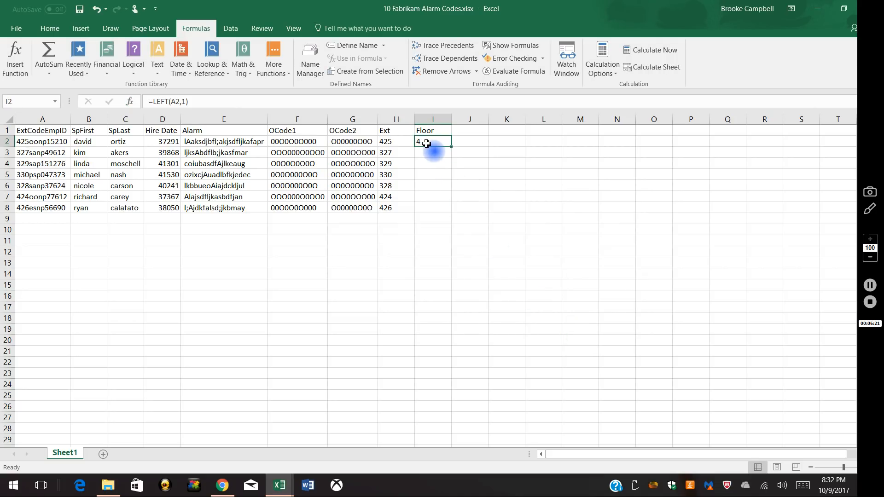
{"action": "left_click_drag", "start_coordinate": [451, 148], "coordinate": [457, 217]}
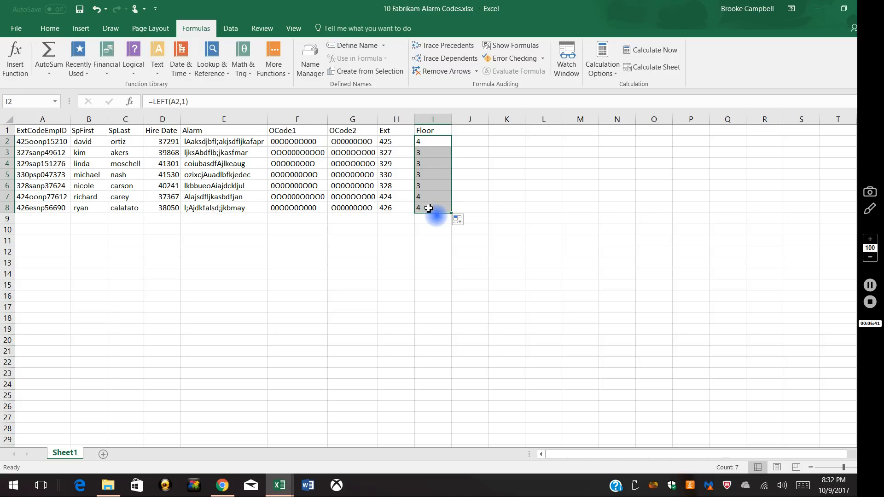
- Add the headings Birthday in J1 and EmpID in K1
{"action": "left_click", "coordinate": [479, 133]}
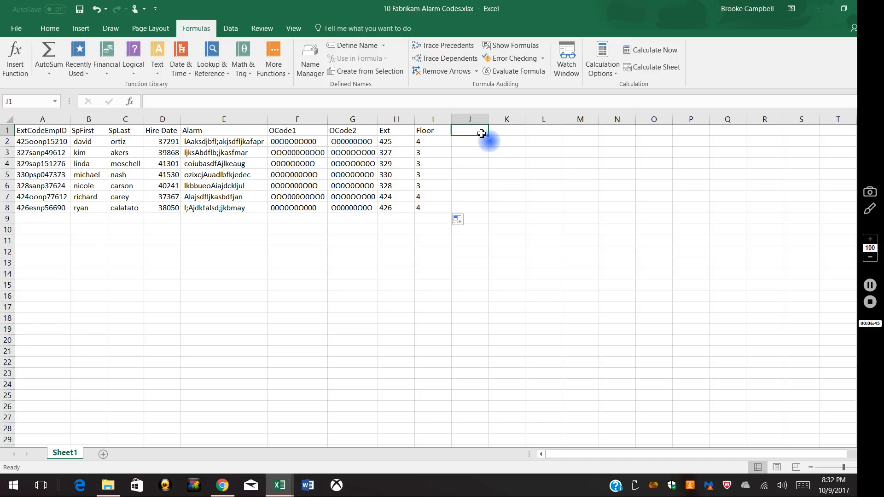
{"action": "type", "text": "Bir"}
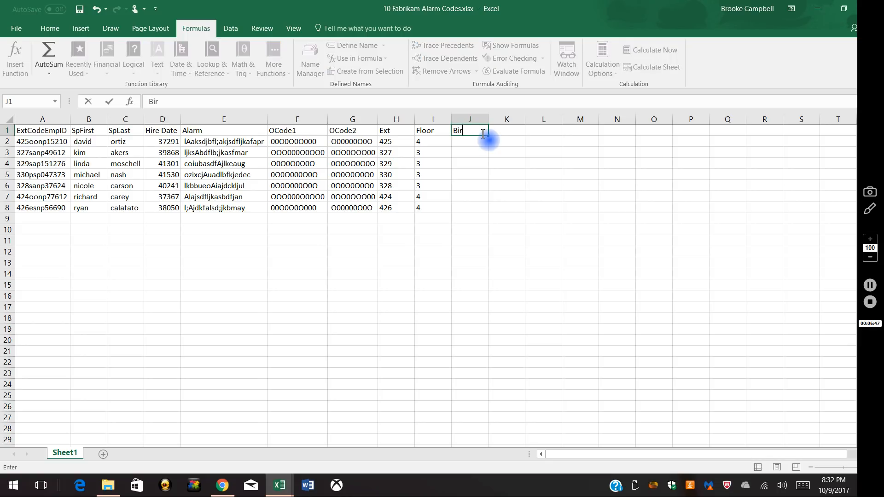
{"action": "type", "text": "thday"}
{"action": "key", "text": "Return"}
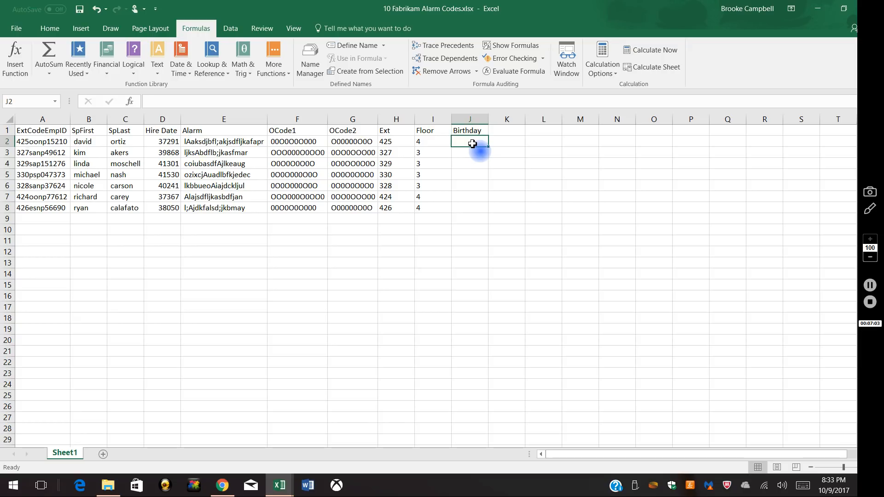
{"action": "left_click", "coordinate": [515, 130]}
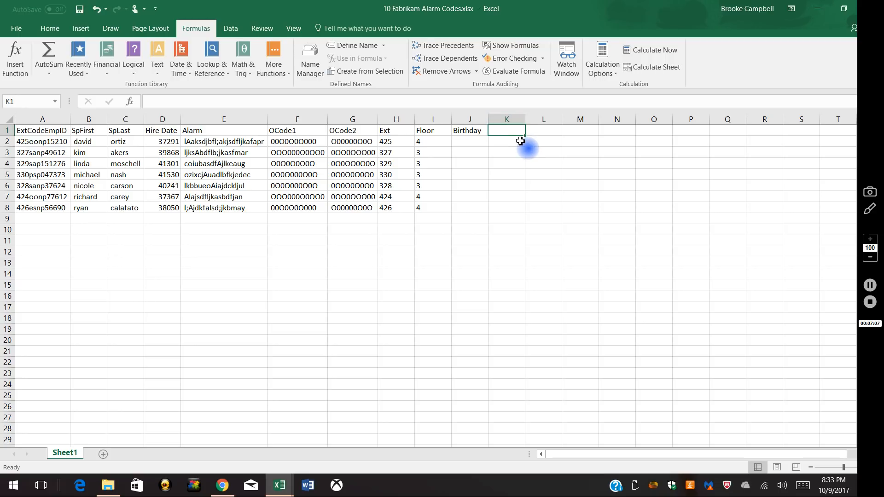
{"action": "type", "text": "Empl"}
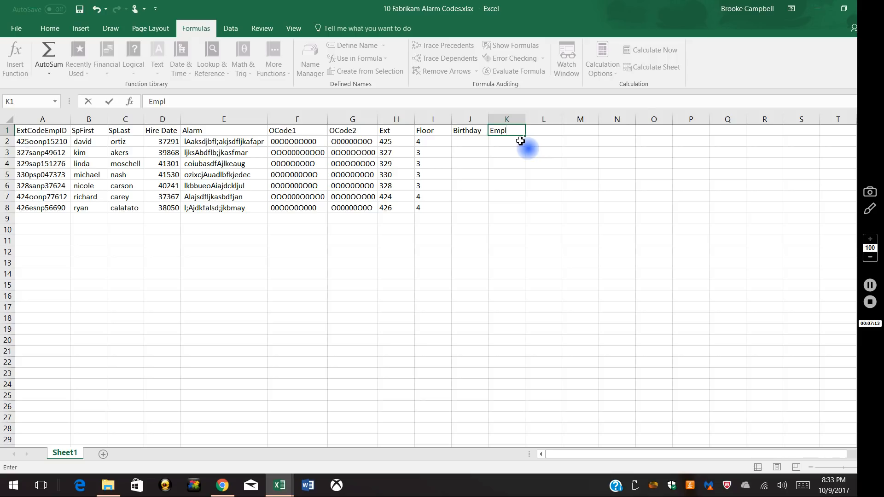
{"action": "key", "text": "BackSpace"}
{"action": "type", "text": "ID"}
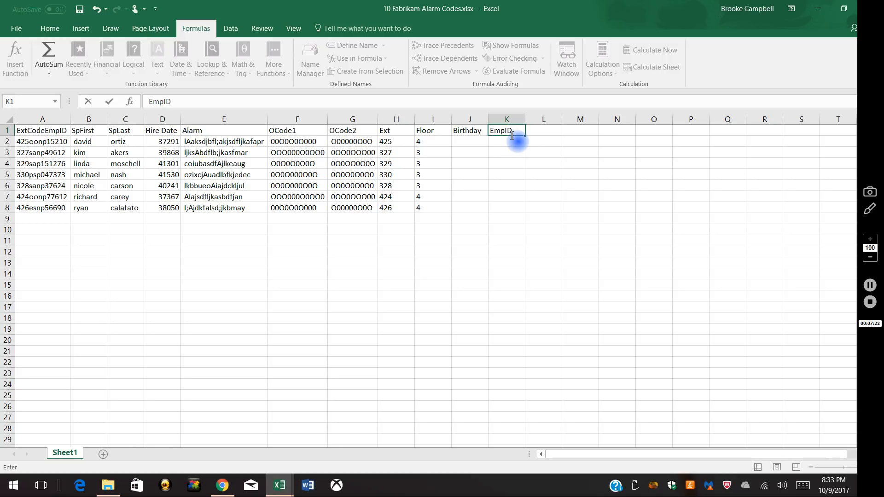
- Extract the last 3 characters of E2 into J2 with the RIGHT function and fill the formula down to J8
{"action": "left_click", "coordinate": [478, 146]}
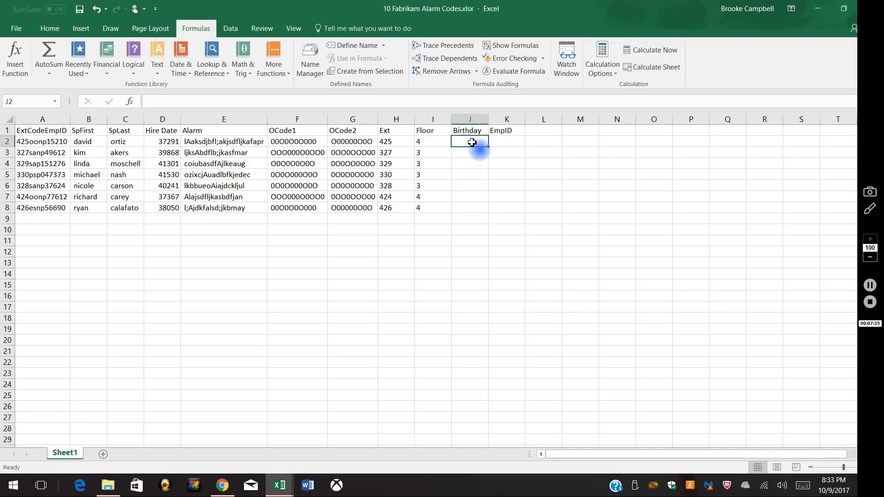
{"action": "left_click", "coordinate": [156, 73]}
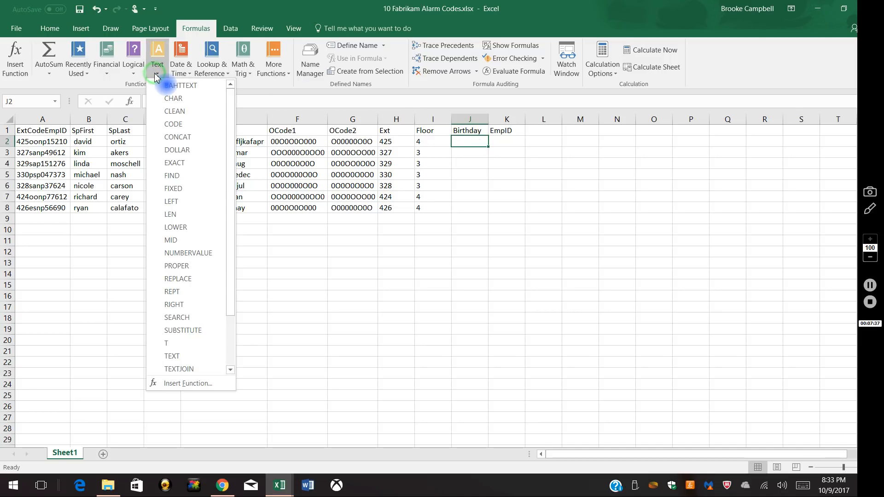
{"action": "left_click", "coordinate": [180, 306]}
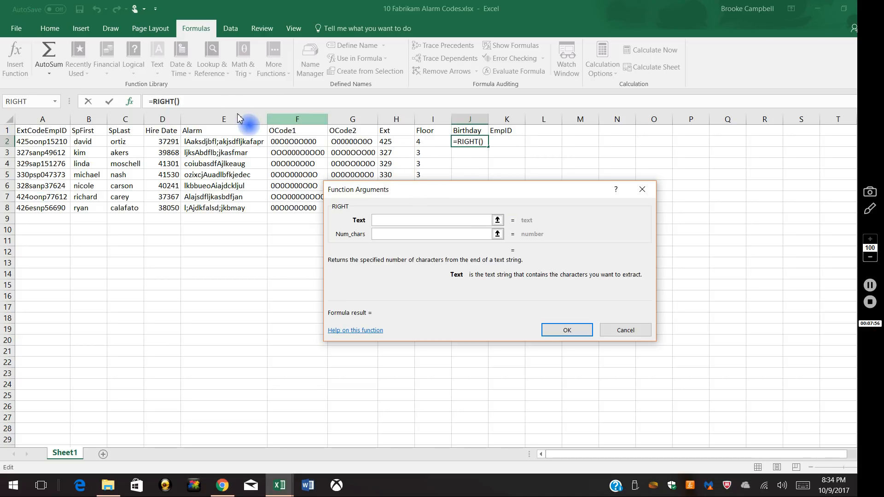
{"action": "left_click", "coordinate": [221, 143]}
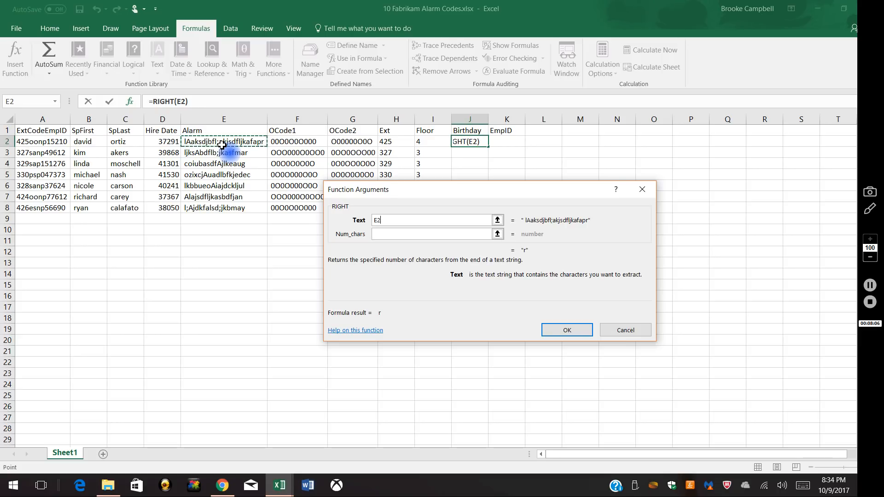
{"action": "key", "text": "Tab"}
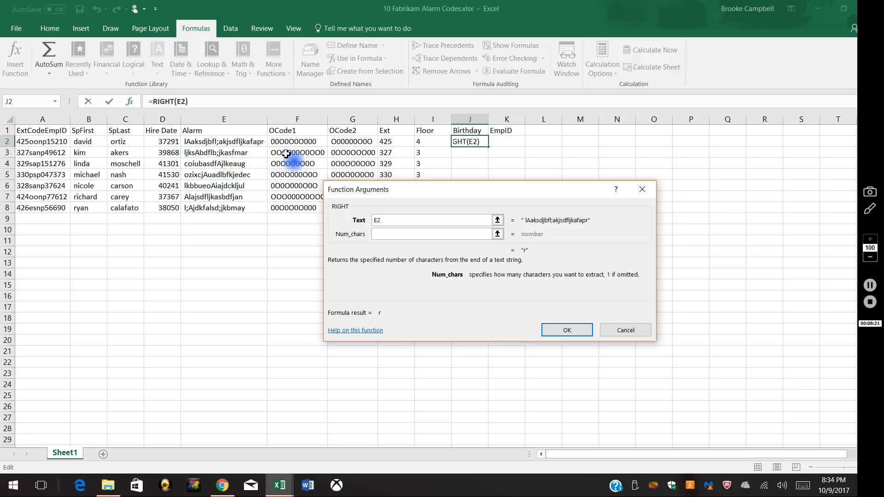
{"action": "key", "text": "Tab"}
{"action": "type", "text": "3"}
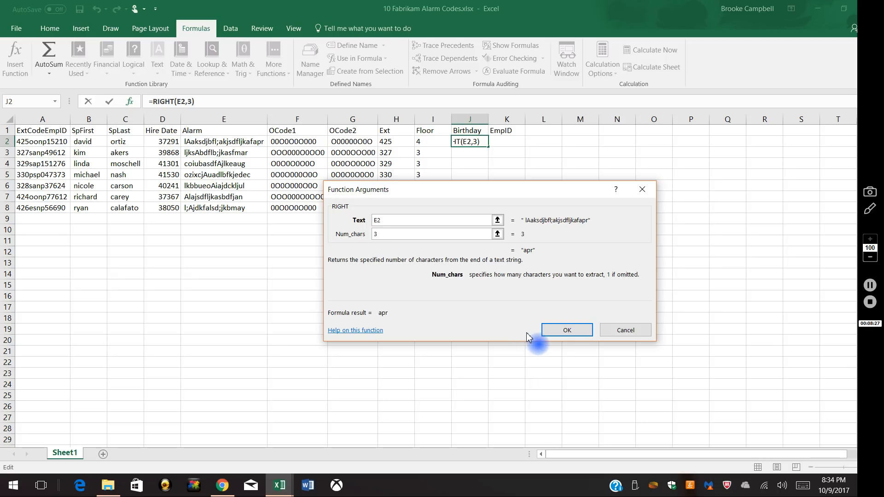
{"action": "left_click", "coordinate": [566, 332]}
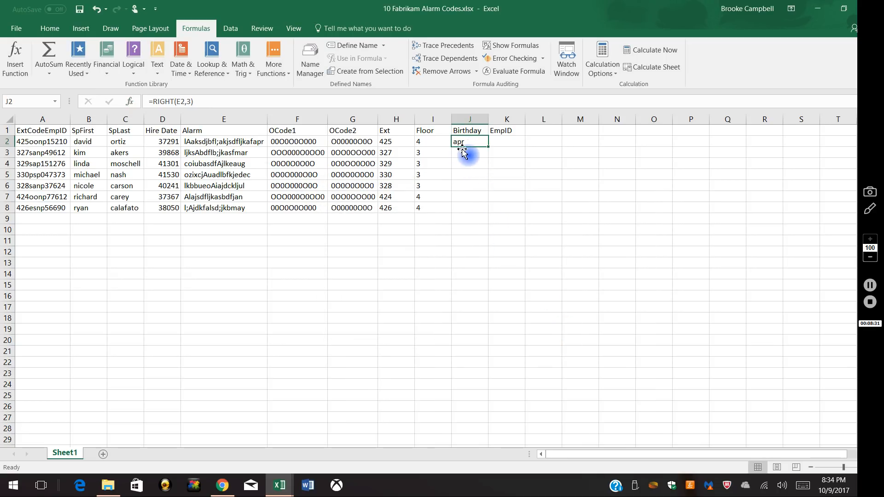
{"action": "left_click_drag", "start_coordinate": [489, 148], "coordinate": [483, 212]}
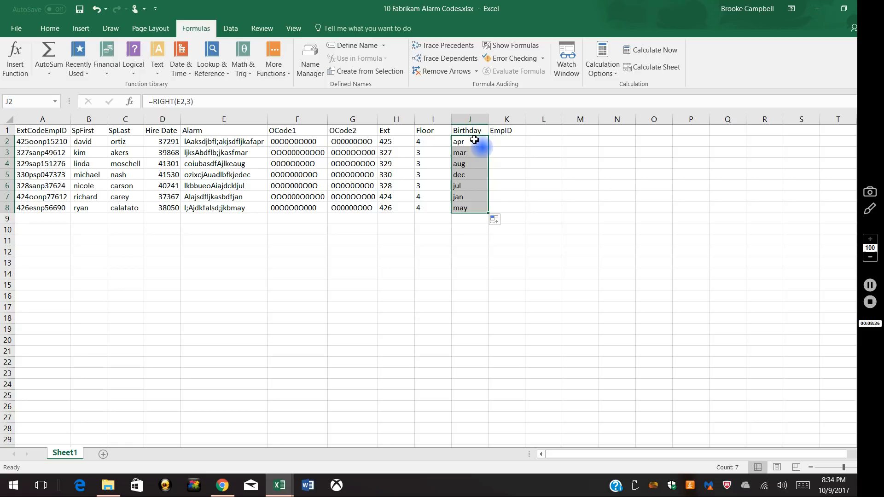
{"action": "left_click", "coordinate": [470, 223]}
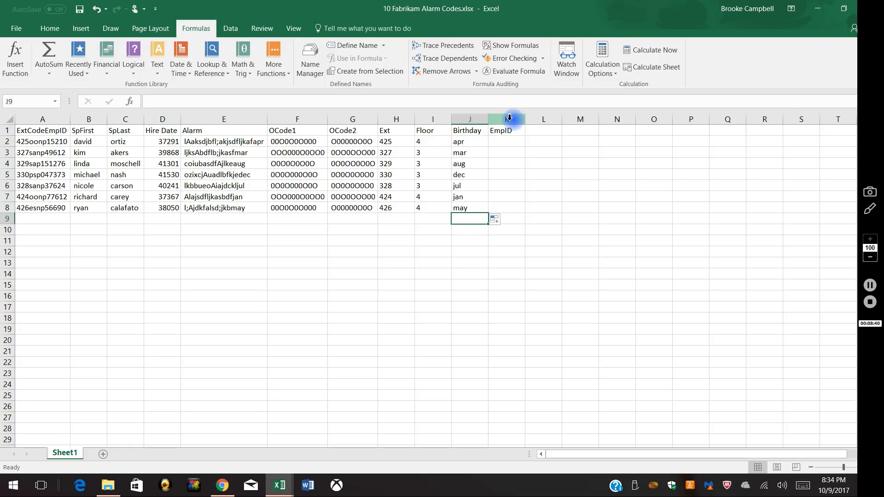
- Extract the last 5 characters of A2 into K2 with the RIGHT function and fill the formula down to K8
{"action": "left_click", "coordinate": [505, 143]}
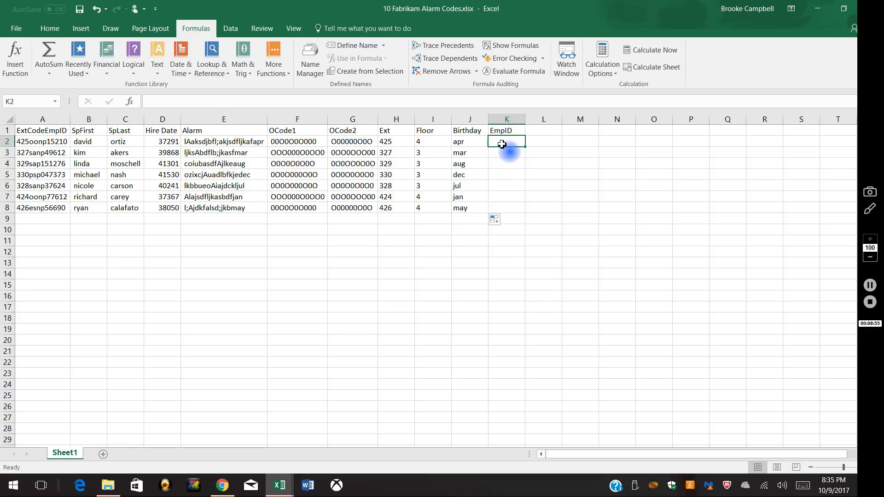
{"action": "left_click", "coordinate": [87, 74]}
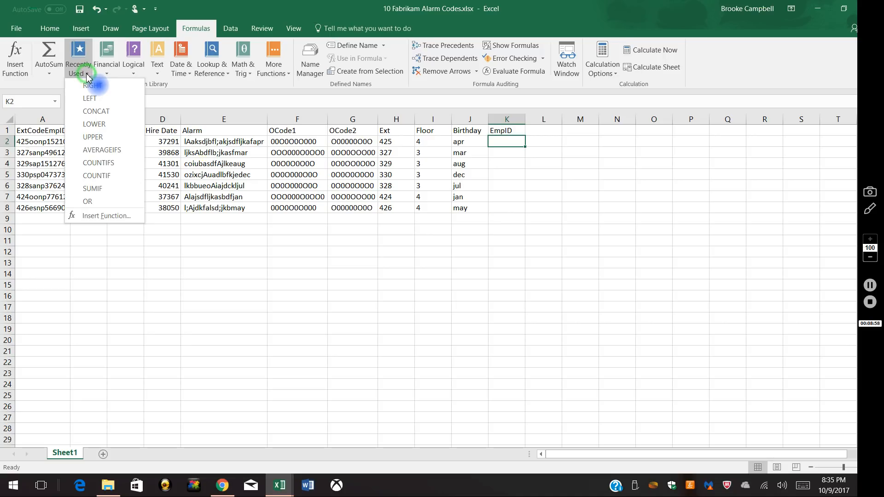
{"action": "left_click", "coordinate": [92, 86]}
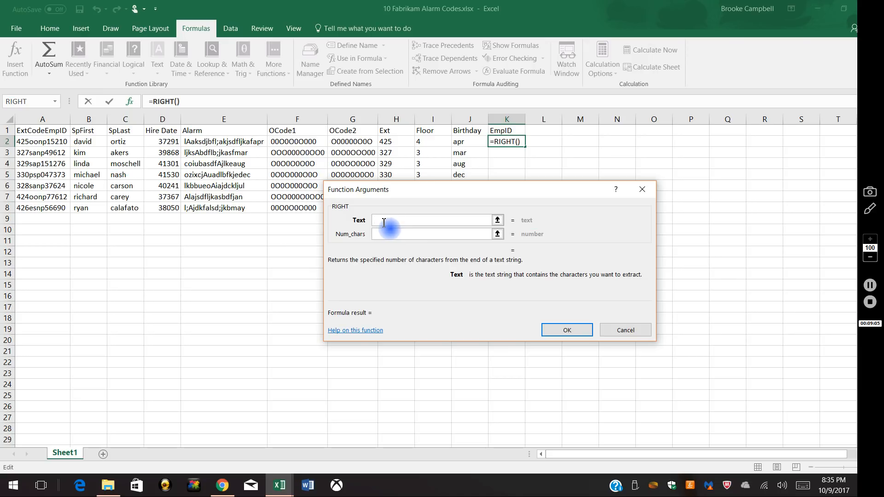
{"action": "left_click", "coordinate": [52, 142]}
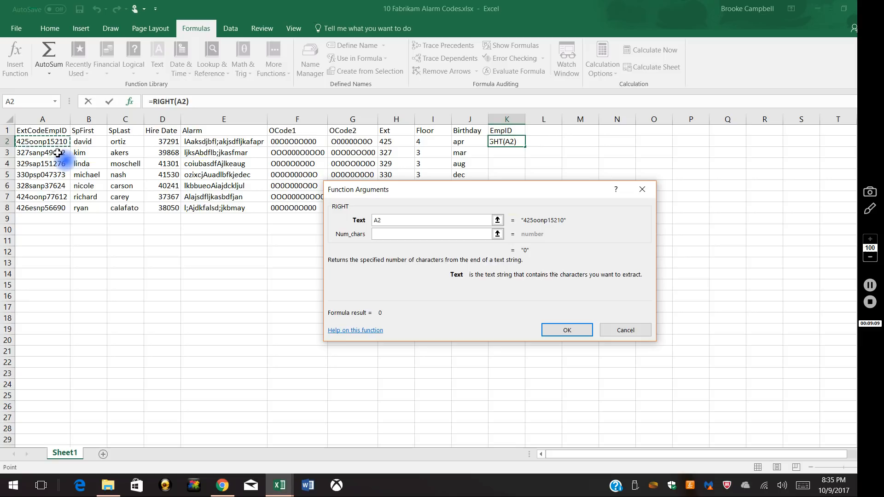
{"action": "key", "text": "Tab"}
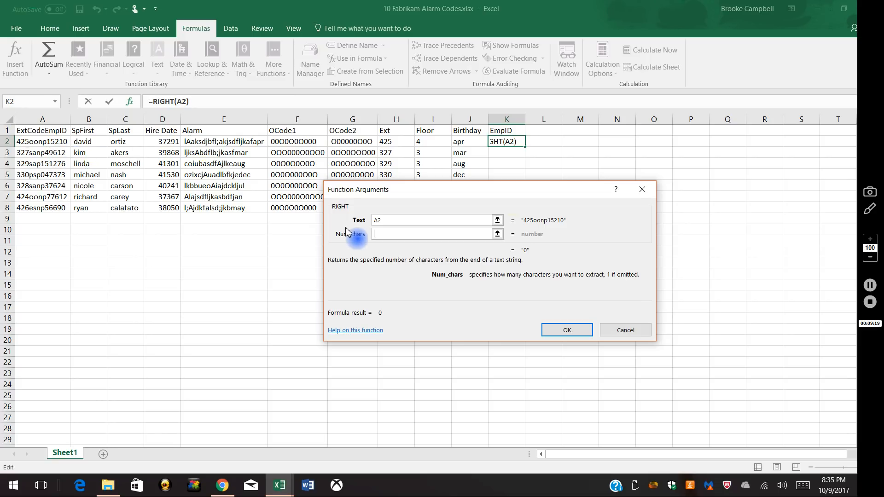
{"action": "type", "text": "5"}
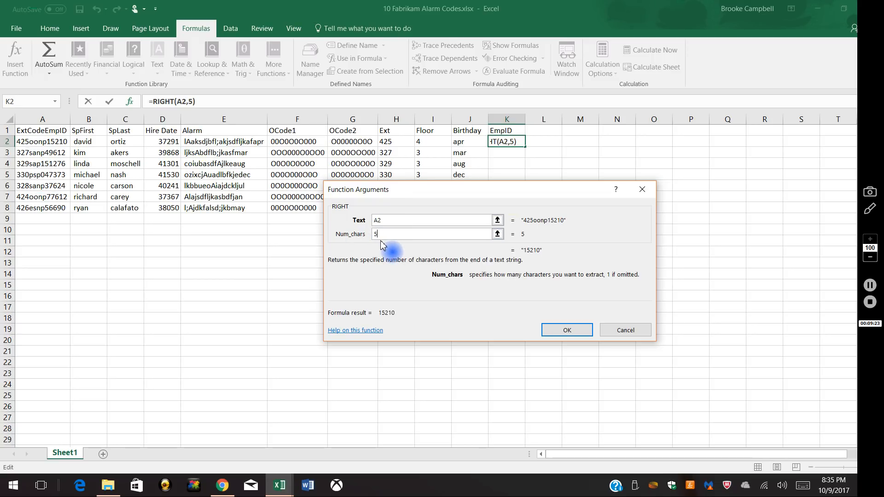
{"action": "left_click", "coordinate": [568, 331]}
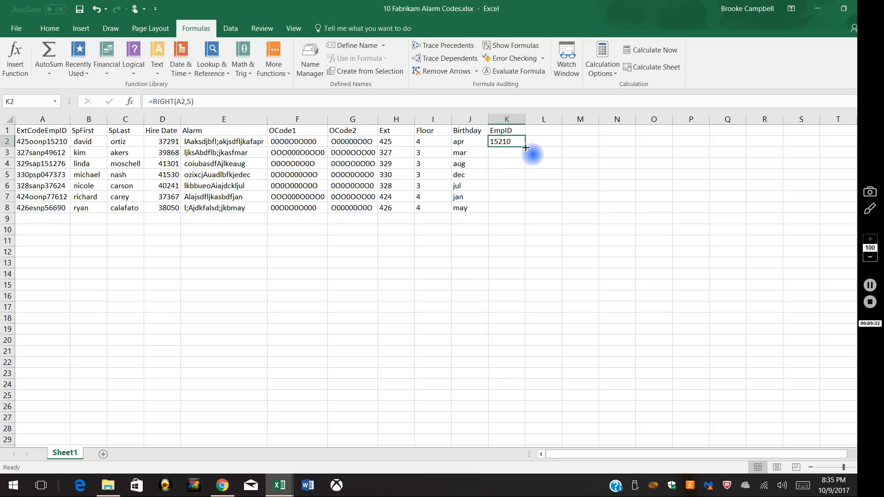
{"action": "left_click_drag", "start_coordinate": [524, 146], "coordinate": [523, 211]}
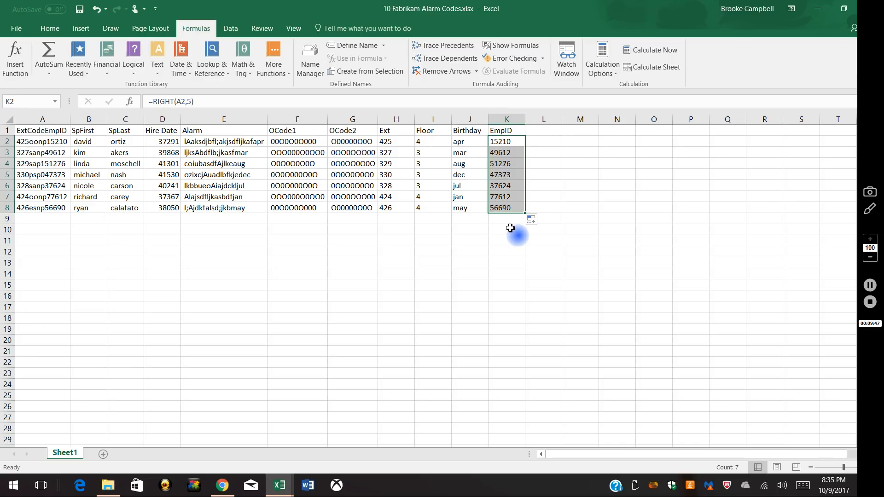
- Add the headings Empcat1 in L1 and Empcat2 in M1
{"action": "left_click", "coordinate": [549, 135]}
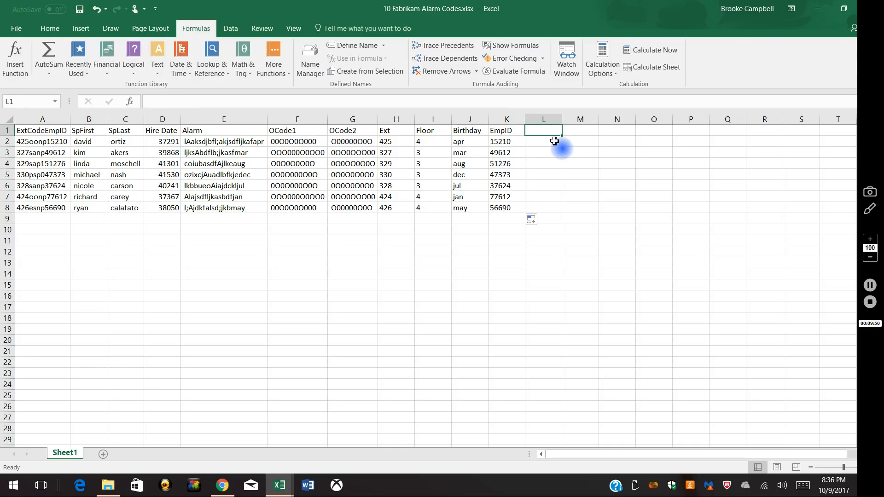
{"action": "type", "text": "Em"}
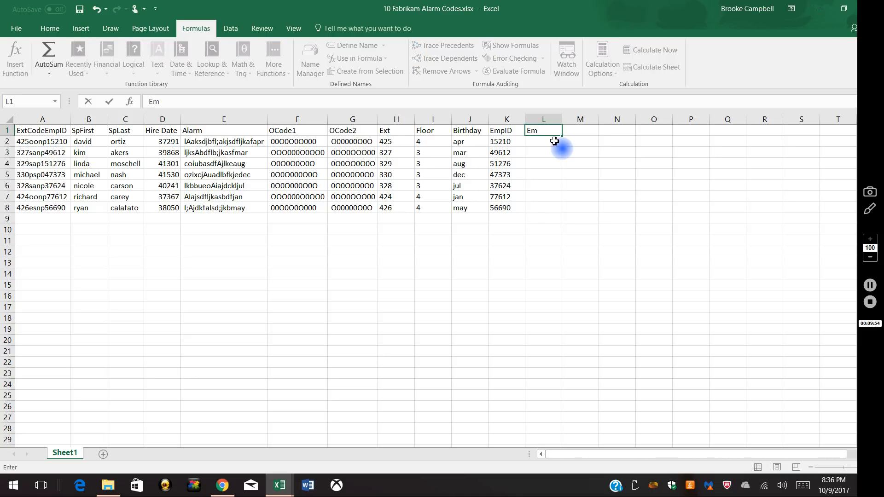
{"action": "type", "text": "pcat1"}
{"action": "left_click", "coordinate": [579, 135]}
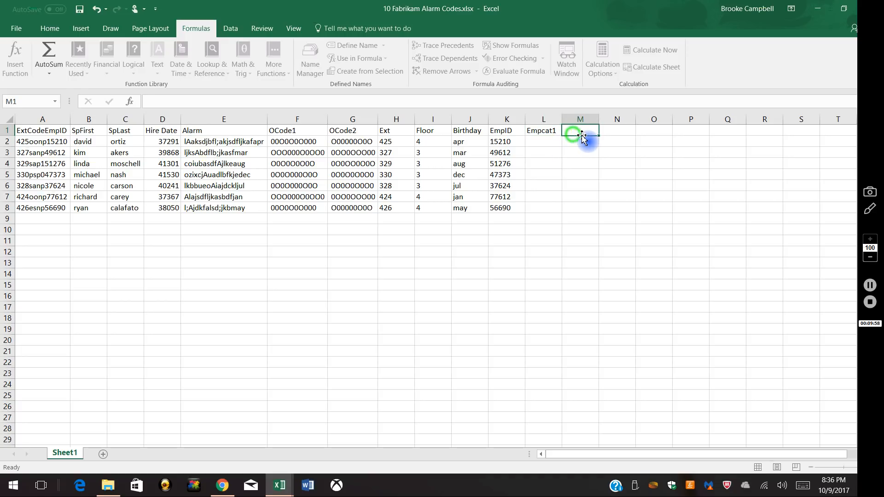
{"action": "type", "text": "Empcat"}
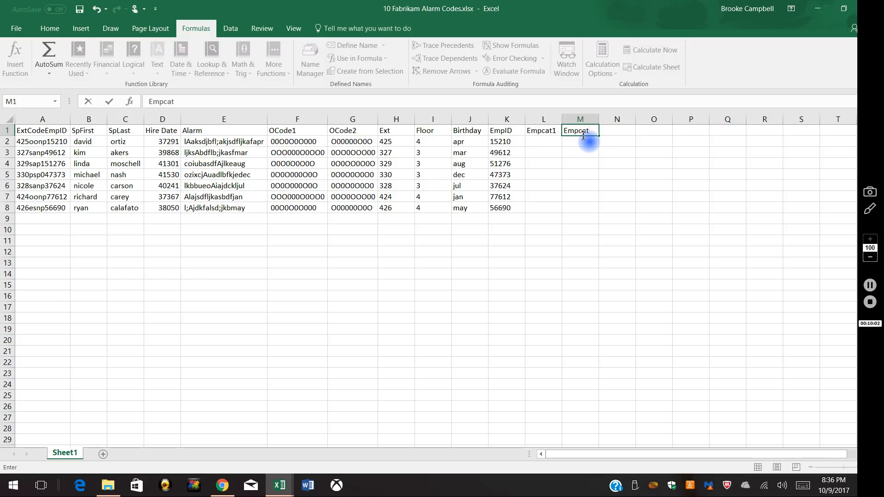
{"action": "type", "text": "2"}
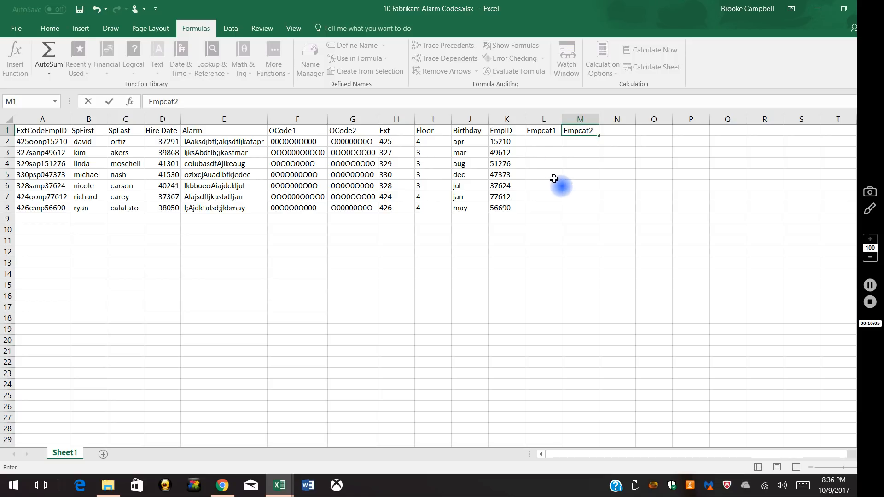
{"action": "left_click", "coordinate": [584, 185]}
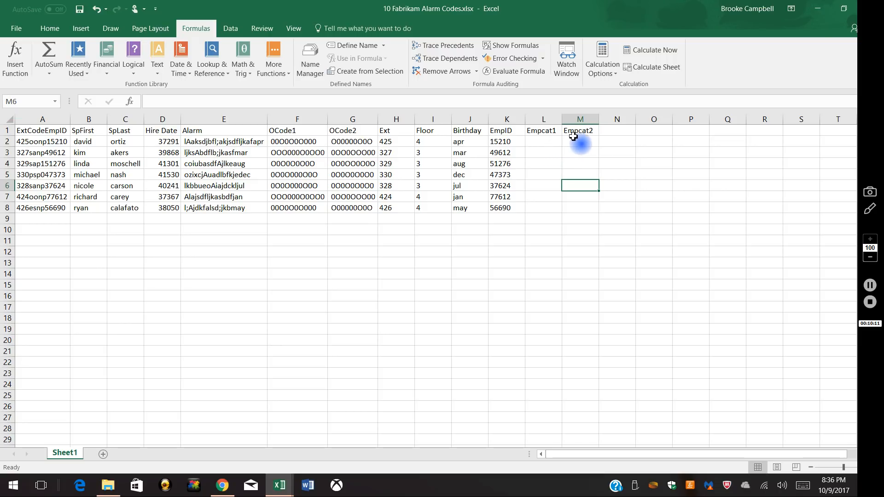
- Extract 2 characters of A2 starting at character 4 into L2 with the MID function and fill the formula down to L8
{"action": "left_click", "coordinate": [549, 141]}
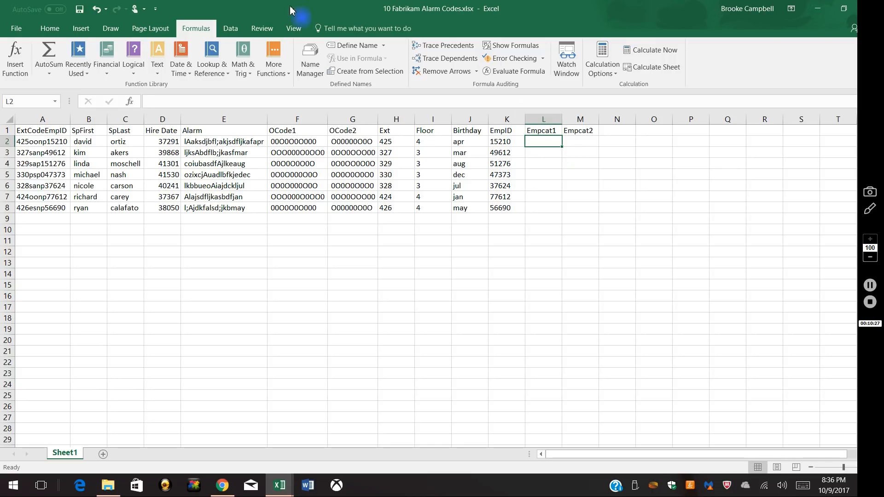
{"action": "left_click", "coordinate": [160, 75]}
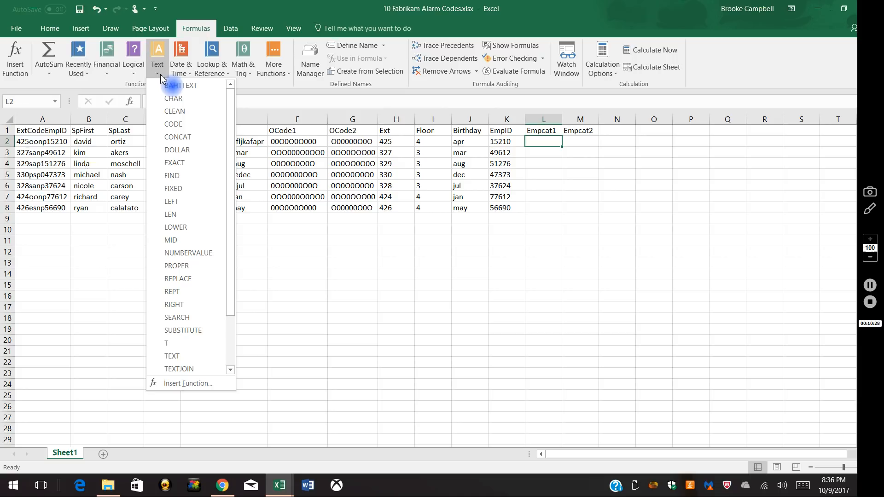
{"action": "left_click", "coordinate": [182, 241]}
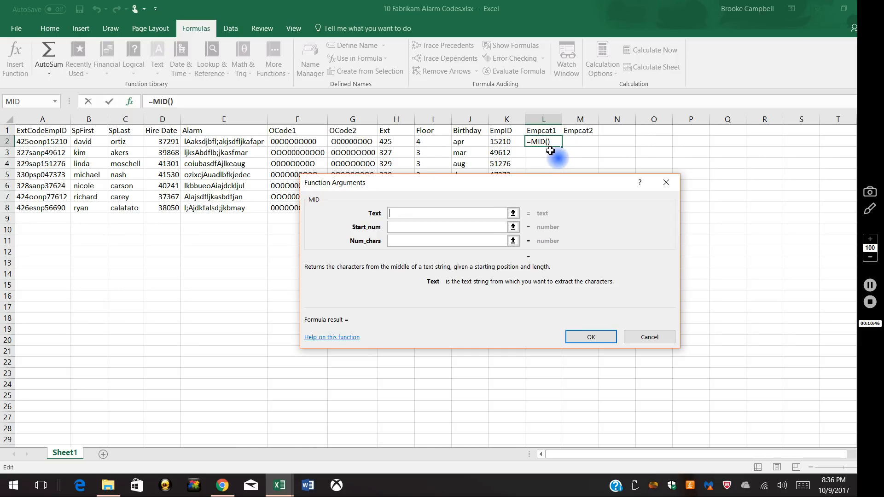
{"action": "left_click", "coordinate": [38, 142]}
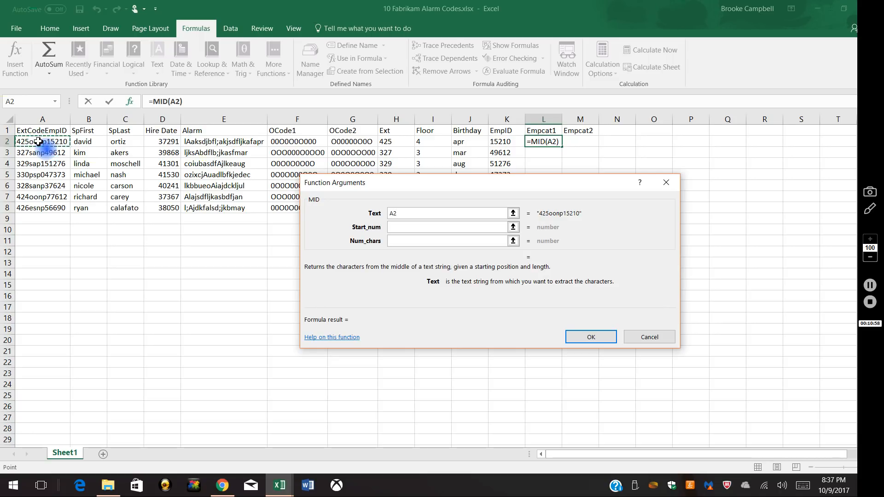
{"action": "left_click", "coordinate": [411, 227]}
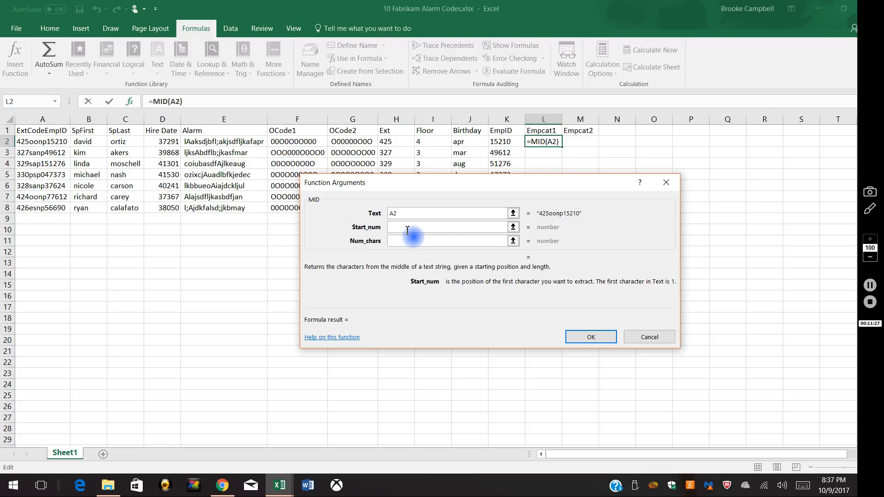
{"action": "type", "text": "4"}
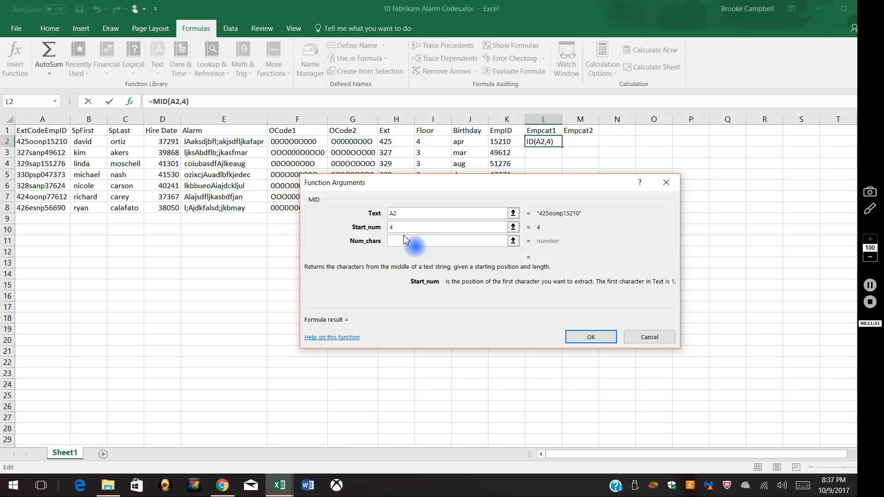
{"action": "left_click", "coordinate": [405, 240]}
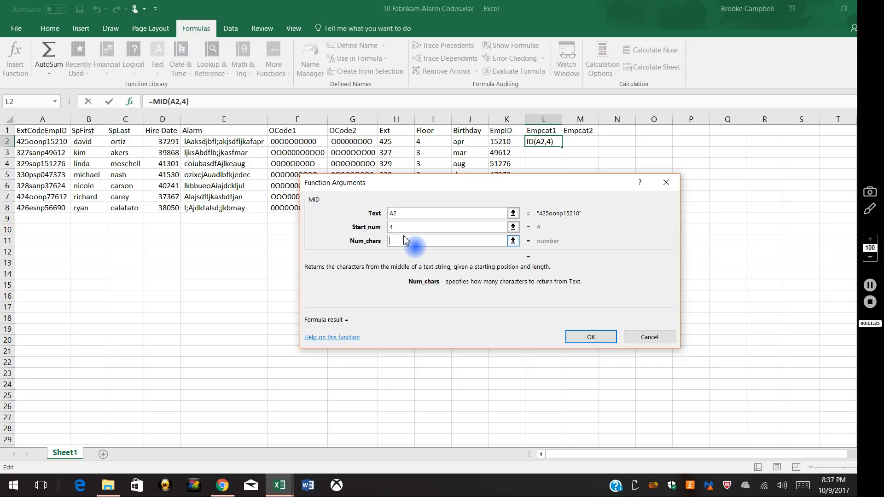
{"action": "type", "text": "2"}
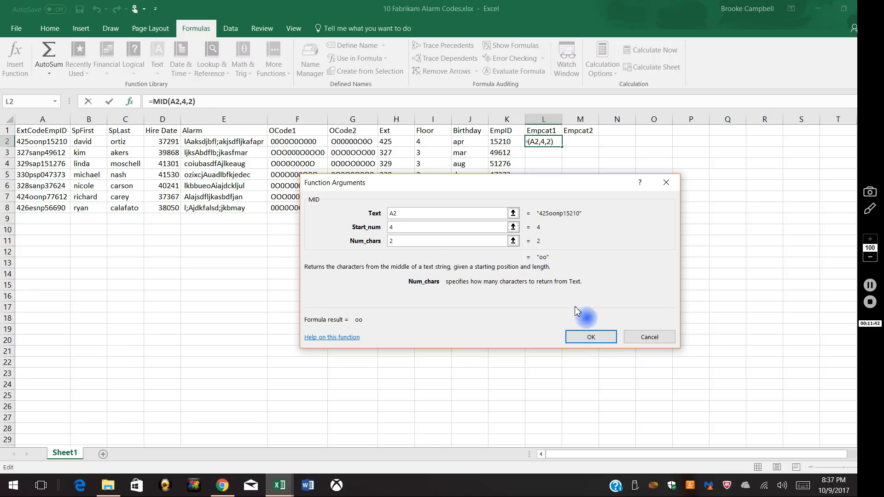
{"action": "left_click", "coordinate": [592, 340]}
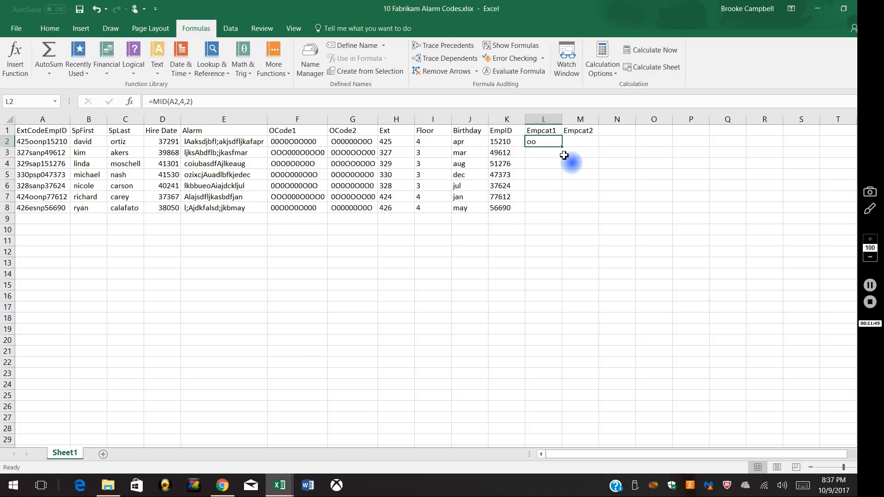
{"action": "left_click_drag", "start_coordinate": [561, 146], "coordinate": [556, 211]}
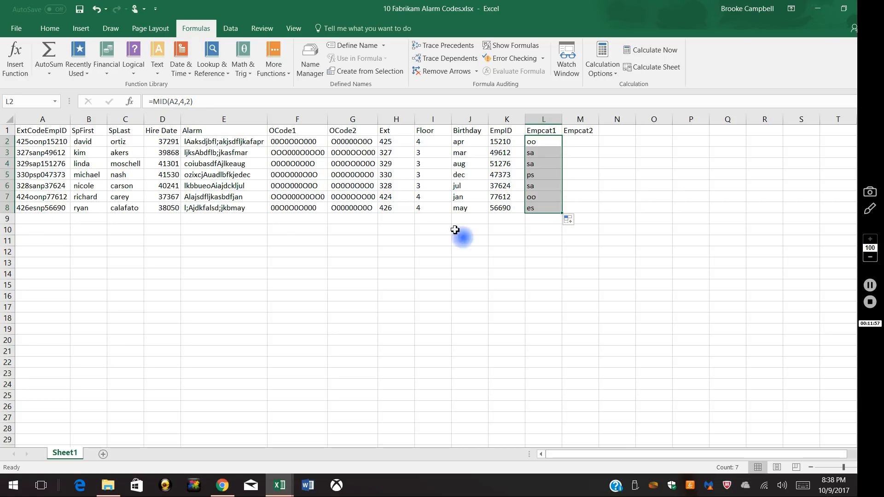
- Extract 2 characters of A2 starting at character 6 into M2 with the MID function and fill the formula down to M8
{"action": "left_click", "coordinate": [582, 144]}
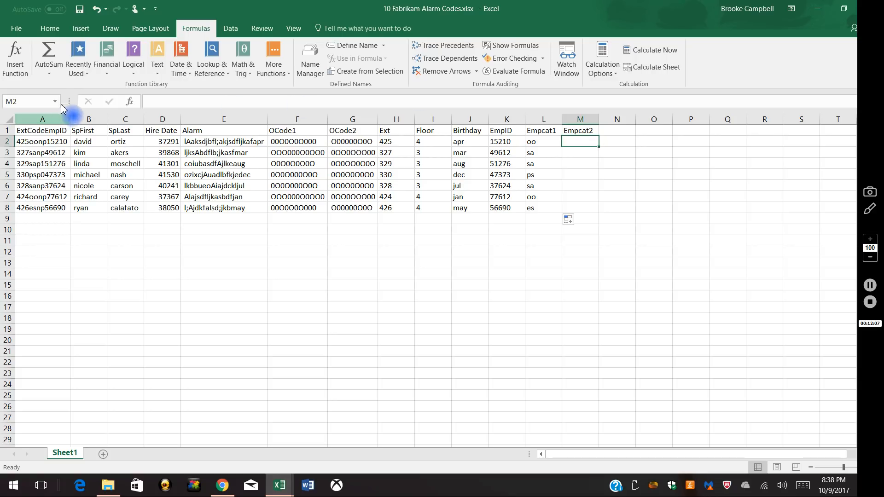
{"action": "left_click", "coordinate": [79, 73]}
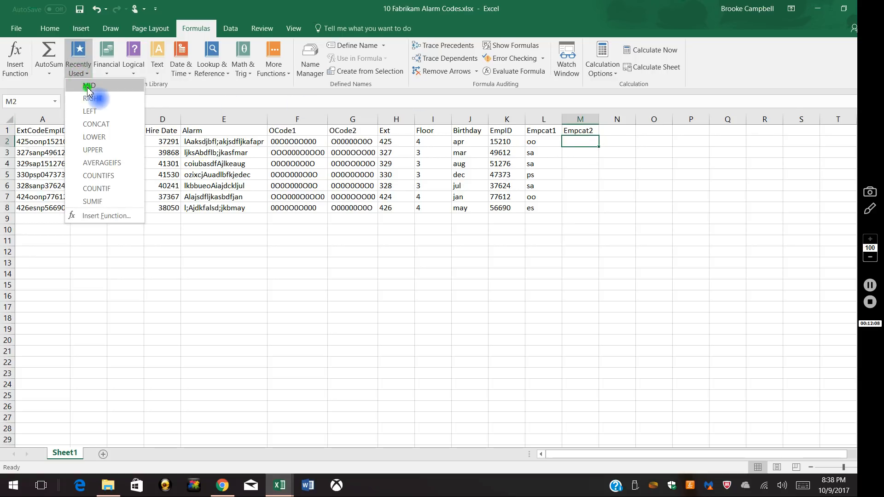
{"action": "left_click", "coordinate": [91, 88]}
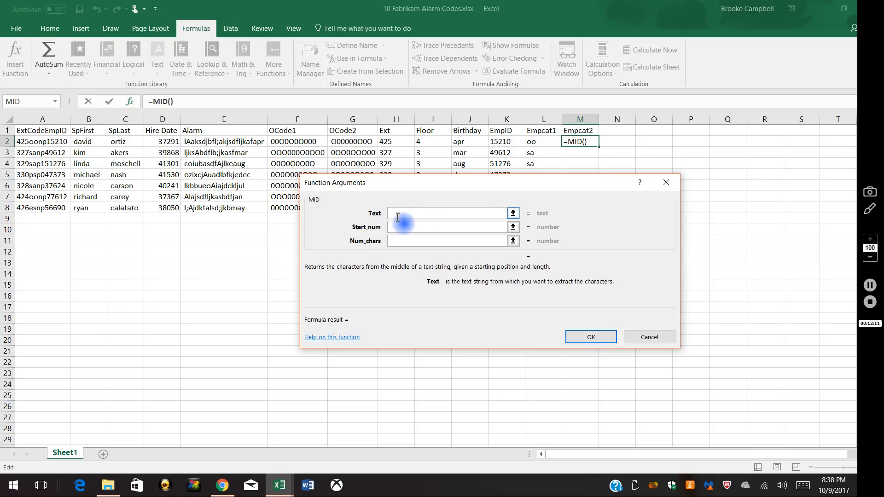
{"action": "left_click", "coordinate": [47, 143]}
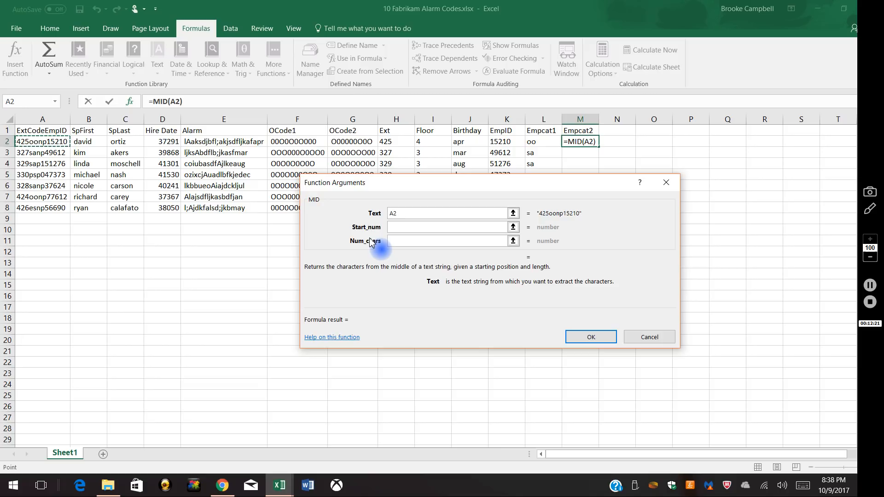
{"action": "key", "text": "Tab"}
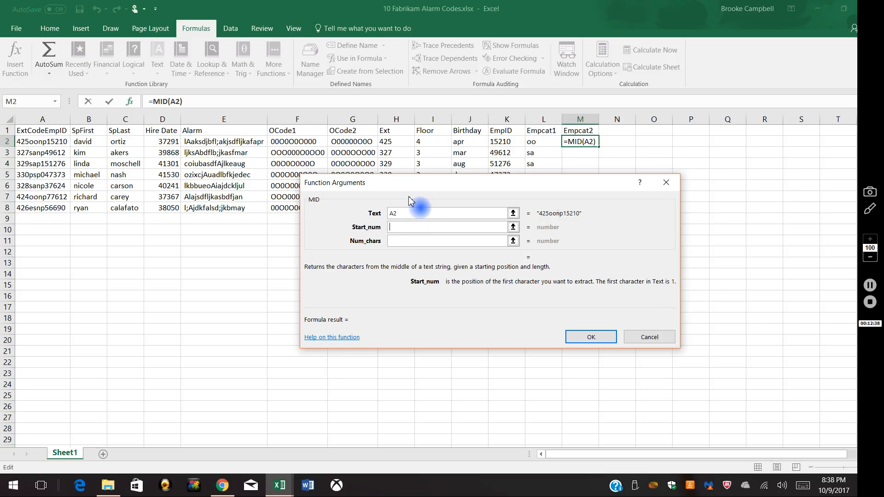
{"action": "type", "text": "6"}
{"action": "key", "text": "Tab"}
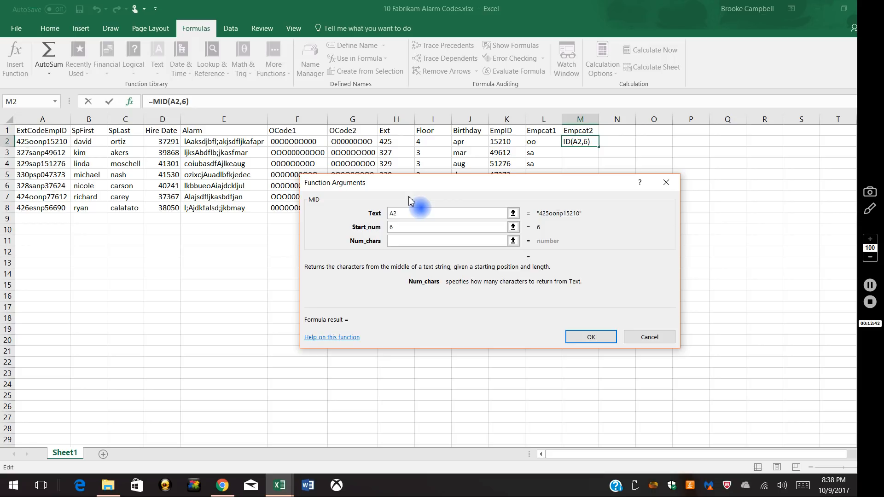
{"action": "type", "text": "2"}
{"action": "left_click", "coordinate": [395, 229]}
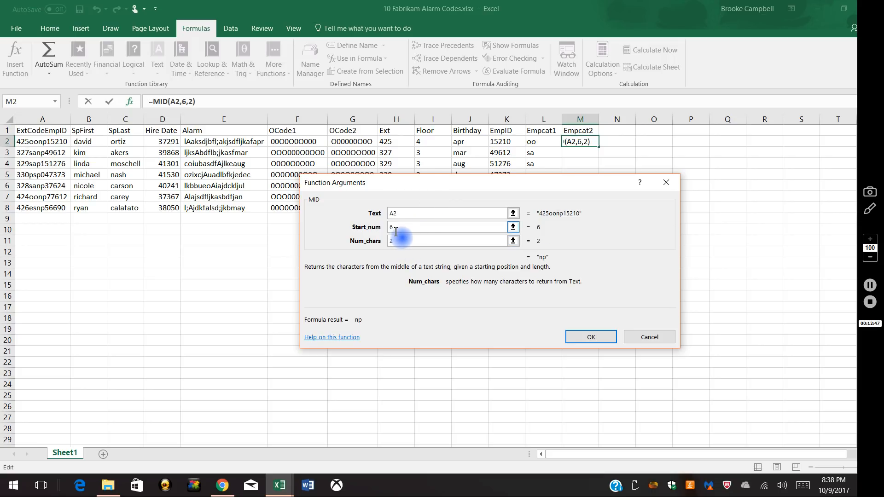
{"action": "left_click", "coordinate": [599, 339]}
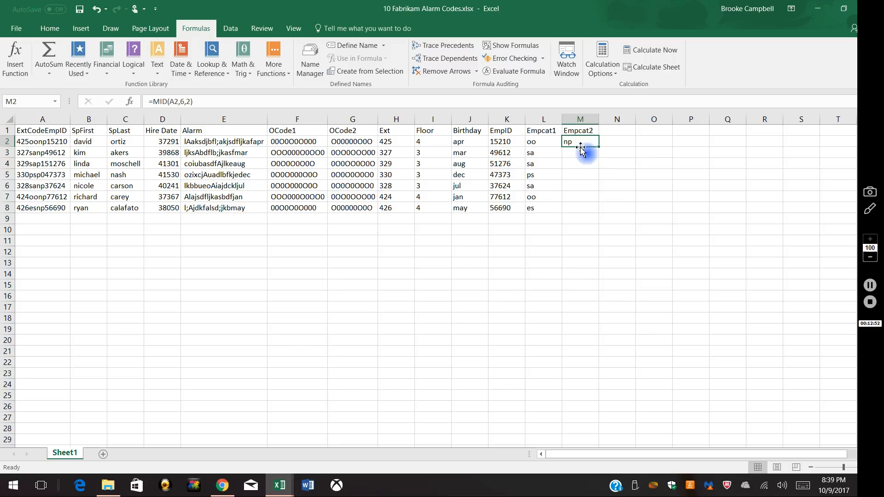
{"action": "left_click_drag", "start_coordinate": [599, 146], "coordinate": [591, 216]}
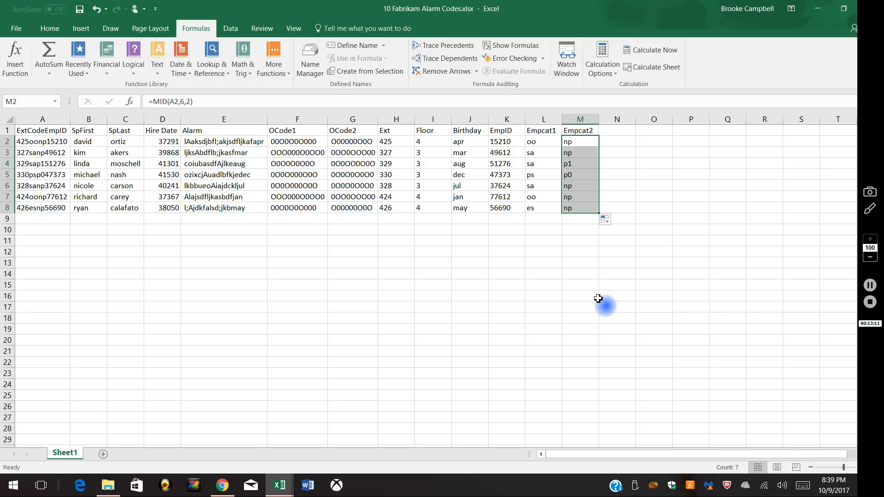
- Add the headings First in N1 and Last in O1
{"action": "left_click", "coordinate": [618, 134]}
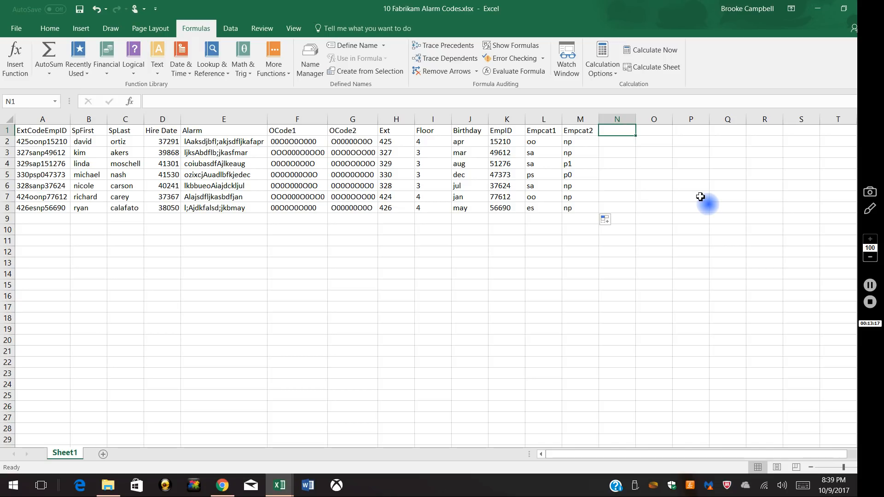
{"action": "type", "text": "First"}
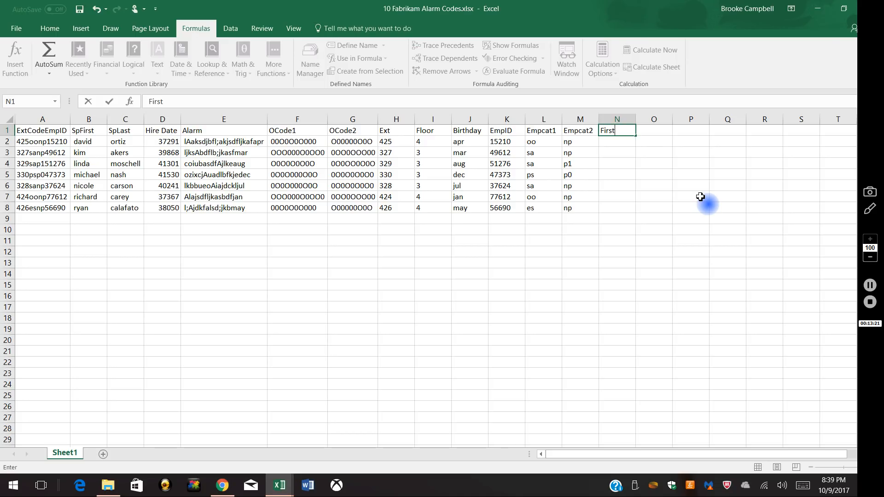
{"action": "key", "text": "Tab"}
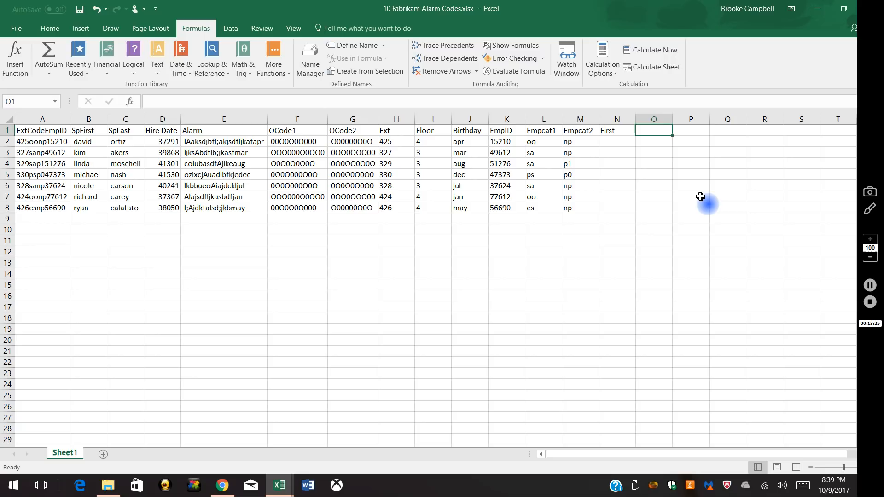
{"action": "type", "text": "Last"}
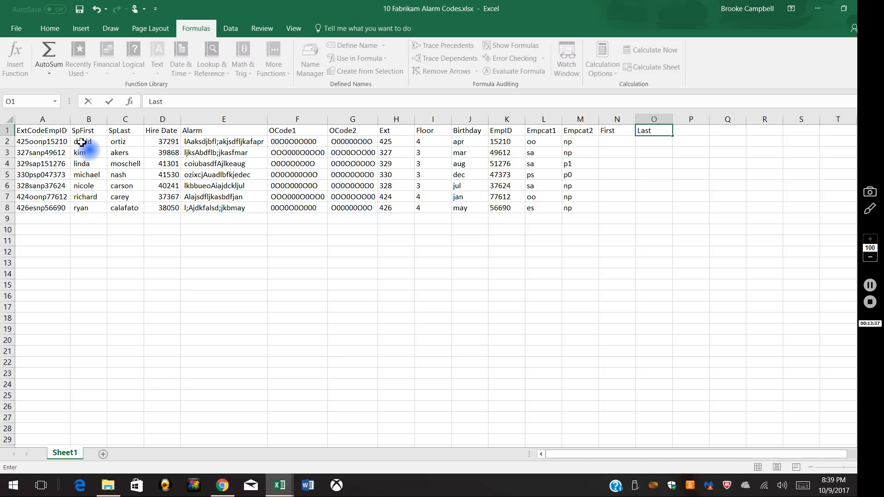
- Insert the TRIM function in N2 with B2 as its text argument
{"action": "left_click", "coordinate": [618, 143]}
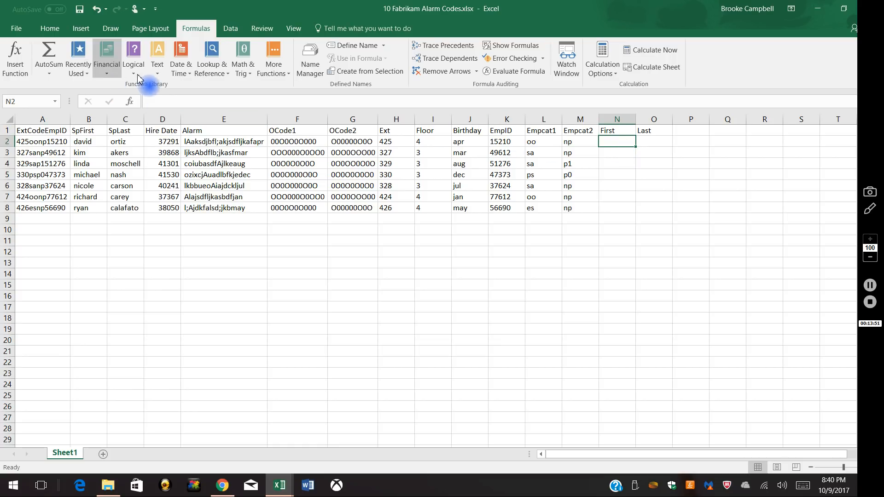
{"action": "left_click", "coordinate": [163, 73]}
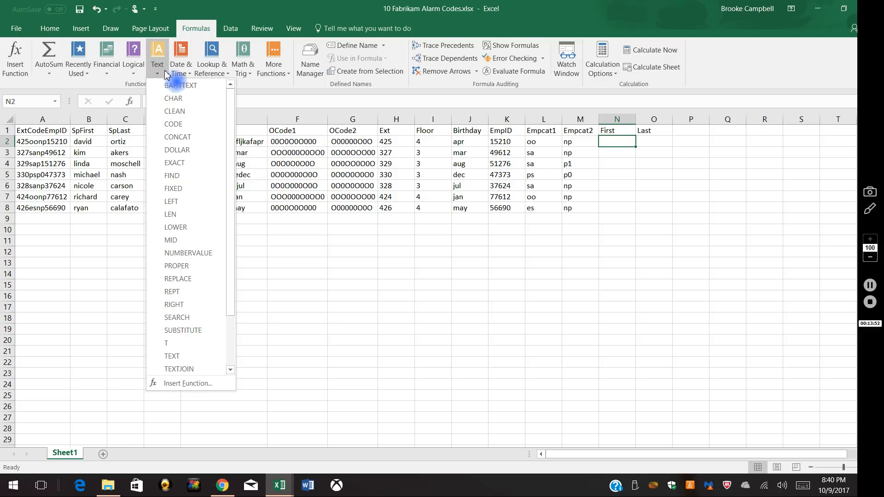
{"action": "left_click_drag", "start_coordinate": [229, 242], "coordinate": [229, 312]}
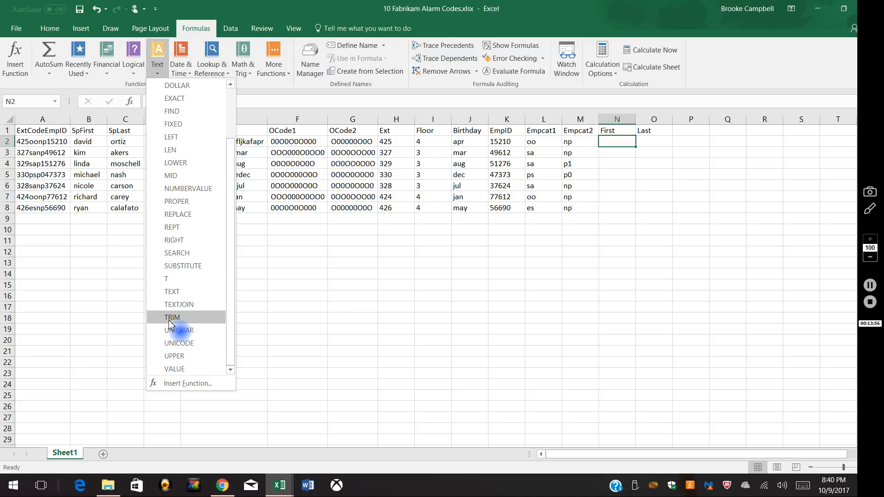
{"action": "left_click", "coordinate": [171, 318]}
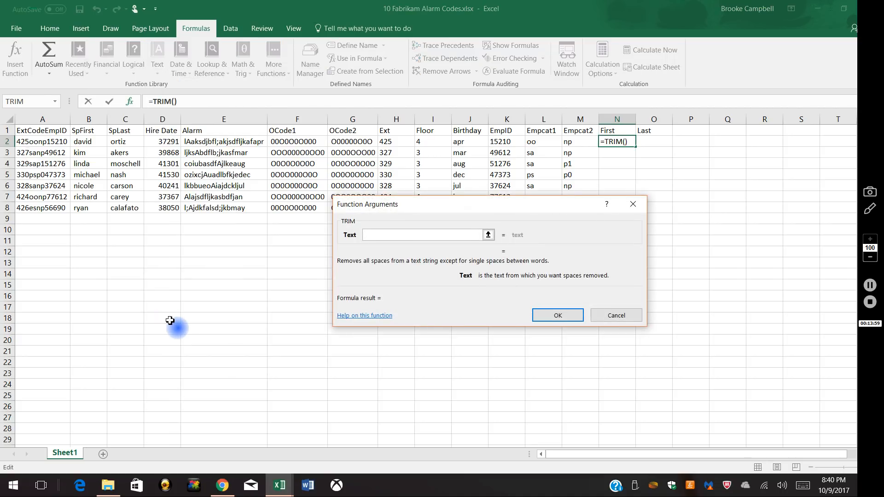
{"action": "left_click", "coordinate": [90, 144]}
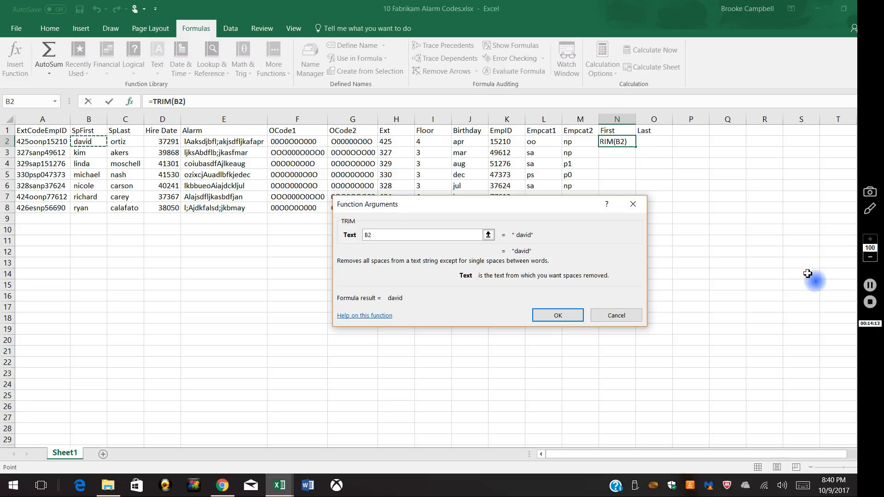
{"action": "left_click", "coordinate": [872, 212]}
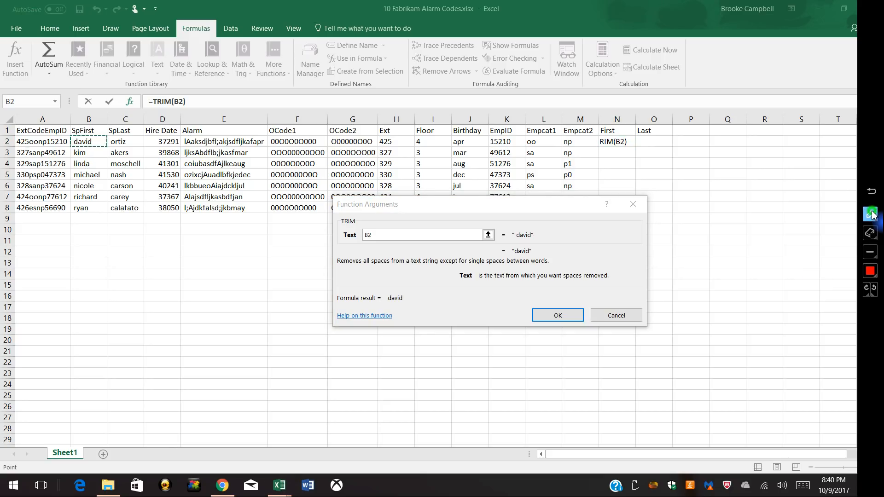
{"action": "mouse_move", "coordinate": [520, 244]}
{"action": "left_mouse_down"}
{"action": "mouse_move", "coordinate": [529, 225]}
{"action": "mouse_move", "coordinate": [499, 228]}
{"action": "mouse_move", "coordinate": [515, 240]}
{"action": "left_mouse_up"}
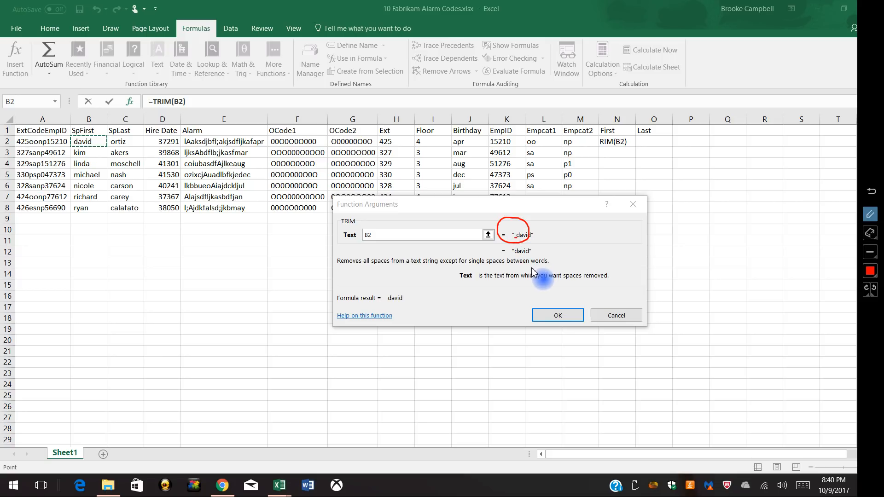
{"action": "left_click_drag", "start_coordinate": [514, 255], "coordinate": [517, 256]}
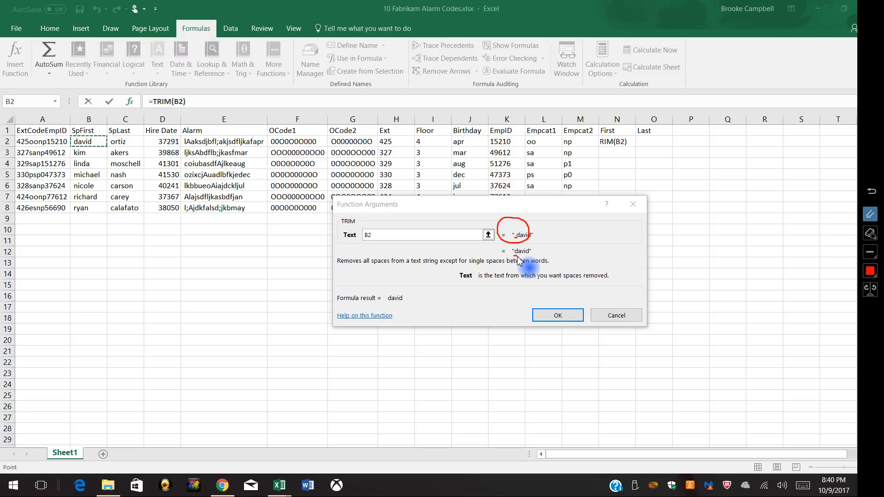
{"action": "left_click", "coordinate": [872, 193]}
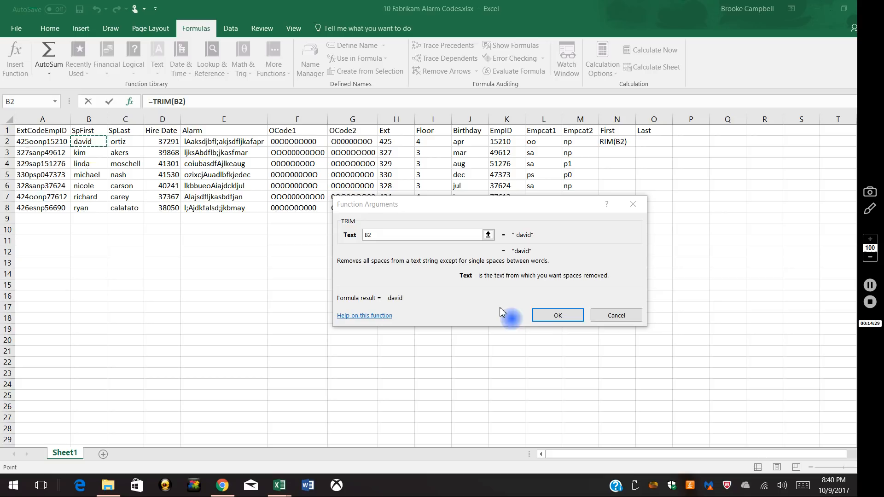
- Accept the TRIM formula in N2 and fill it down to N8
{"action": "left_click", "coordinate": [557, 316]}
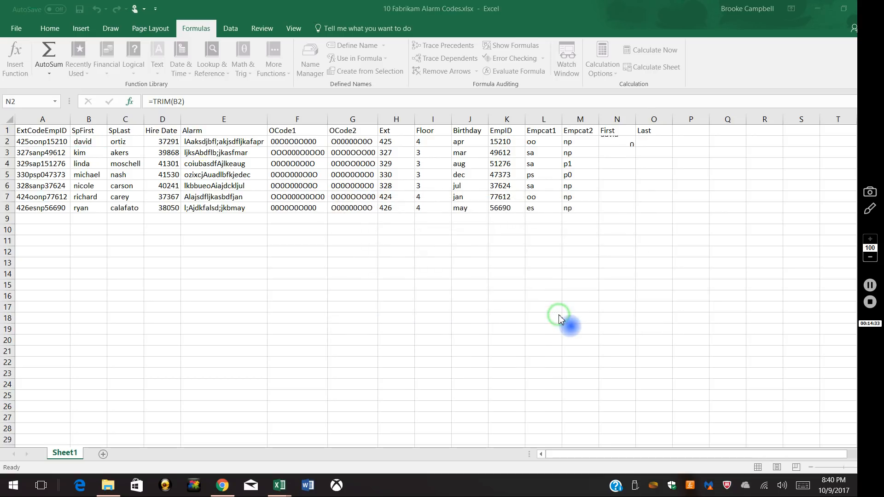
{"action": "left_click", "coordinate": [619, 144]}
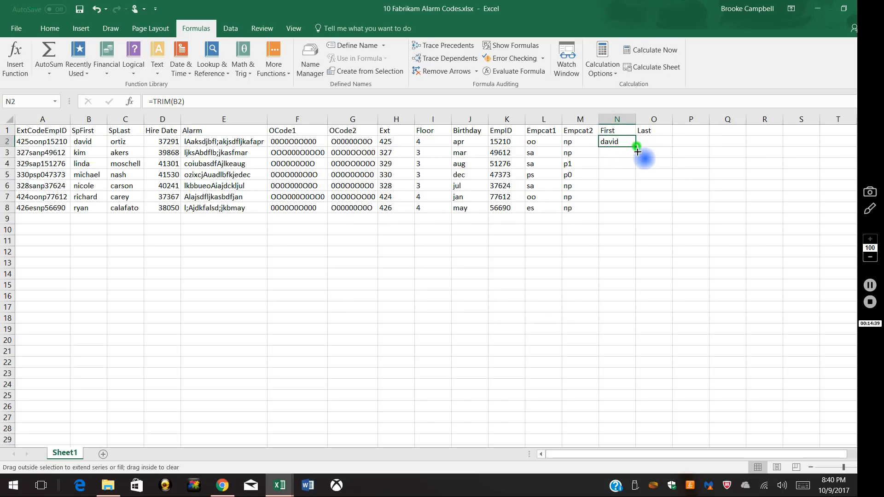
{"action": "left_click_drag", "start_coordinate": [636, 148], "coordinate": [635, 212]}
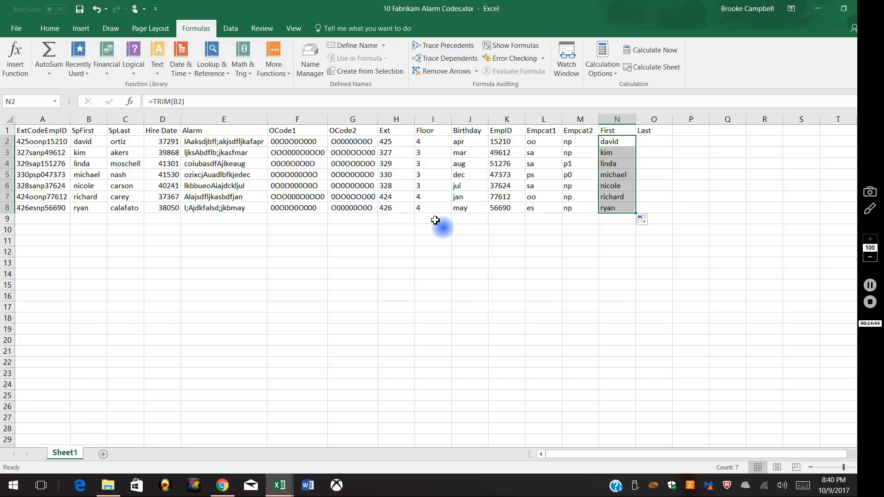
{"action": "left_click", "coordinate": [612, 263]}
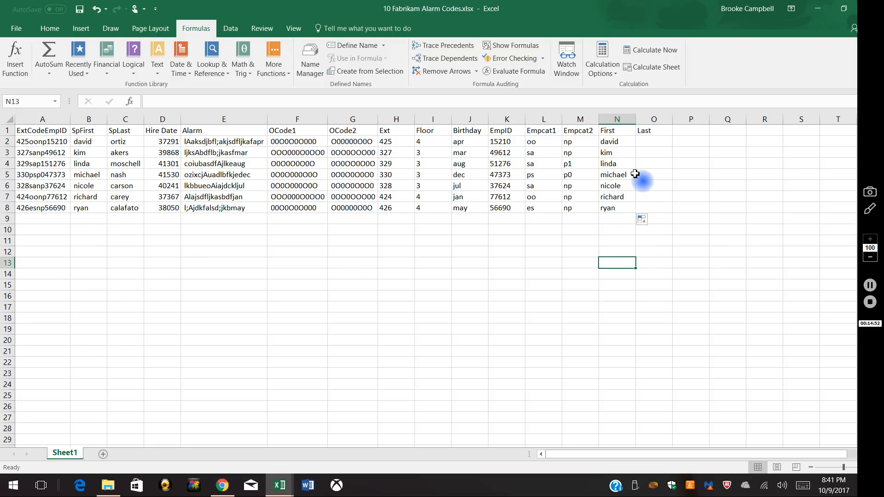
- Remove the extra spaces from C2 into O2 with the TRIM function and fill the formula down to O8
{"action": "left_click", "coordinate": [657, 142]}
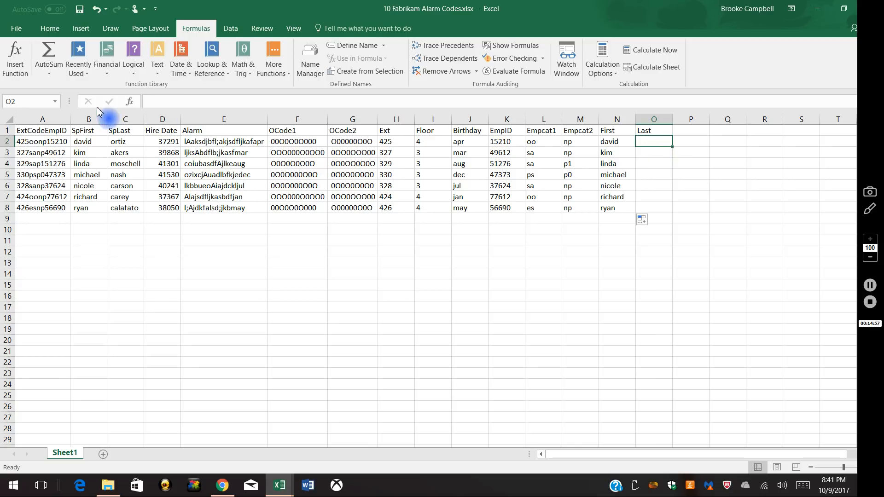
{"action": "left_click", "coordinate": [87, 74]}
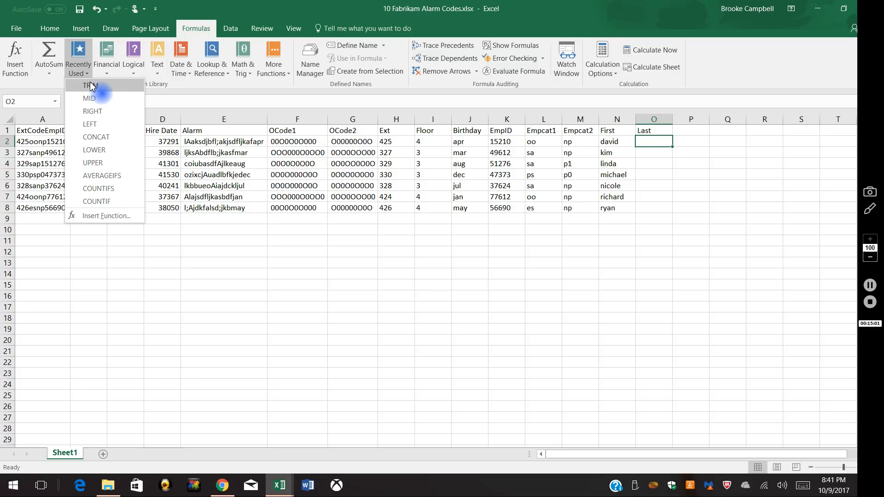
{"action": "left_click", "coordinate": [91, 86]}
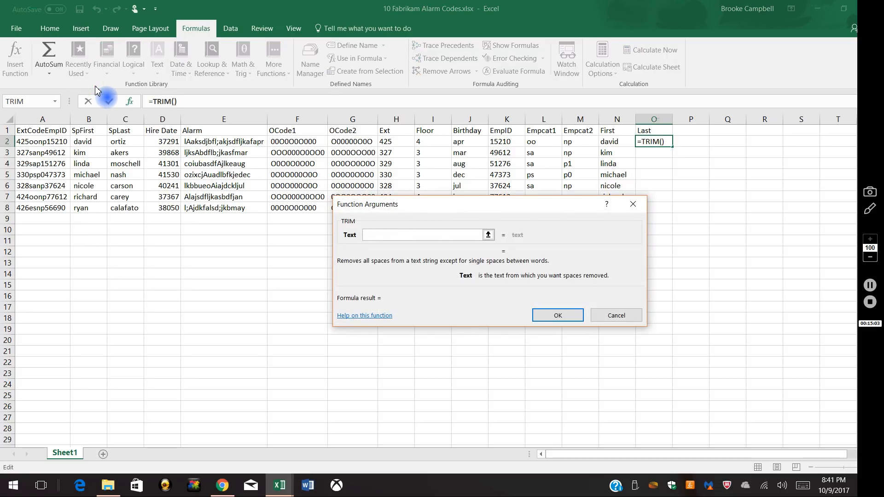
{"action": "left_click", "coordinate": [119, 142]}
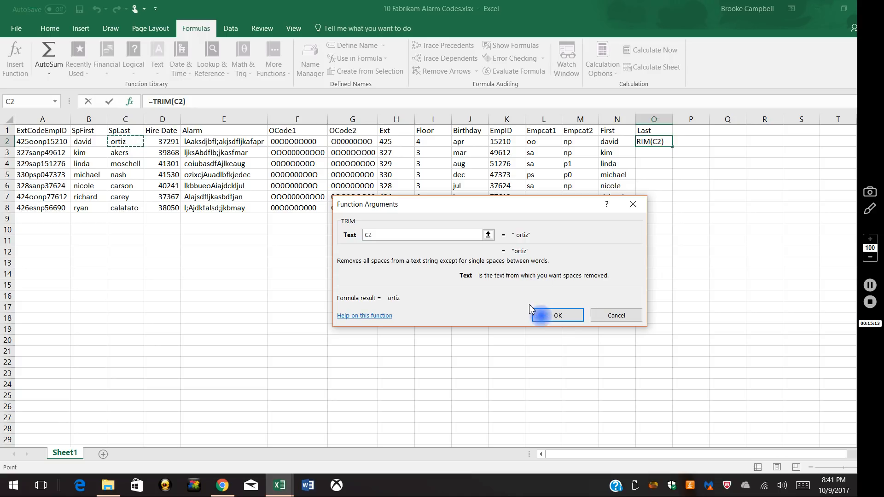
{"action": "left_click", "coordinate": [562, 317]}
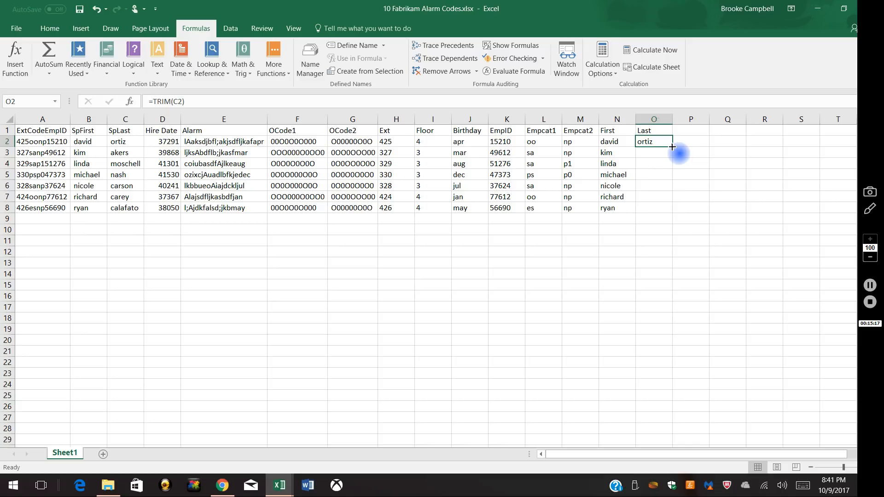
{"action": "left_click_drag", "start_coordinate": [673, 146], "coordinate": [660, 210]}
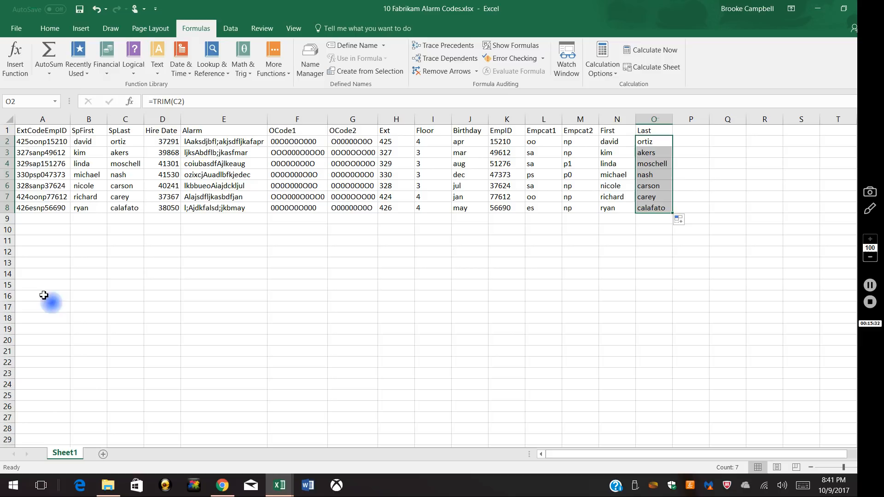
- Add the headings First in A11 and Last in B11 below the data
{"action": "left_click", "coordinate": [45, 240]}
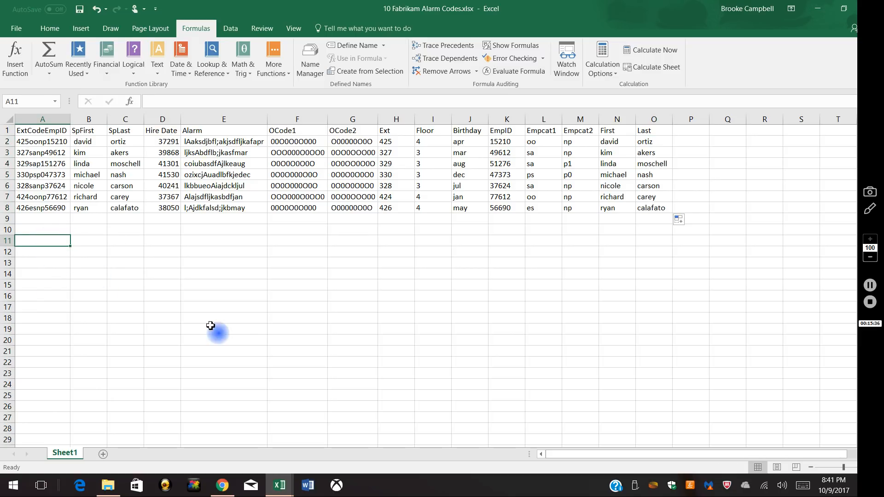
{"action": "type", "text": "F"}
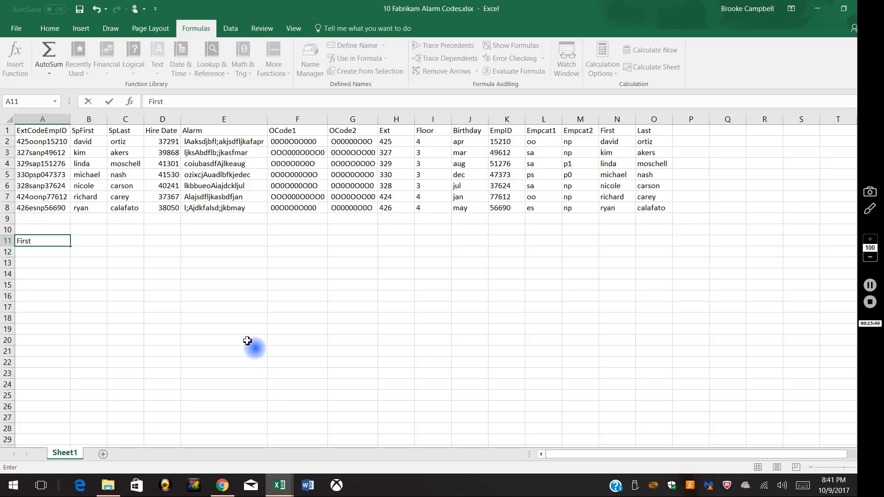
{"action": "type", "text": "irst"}
{"action": "key", "text": "Tab"}
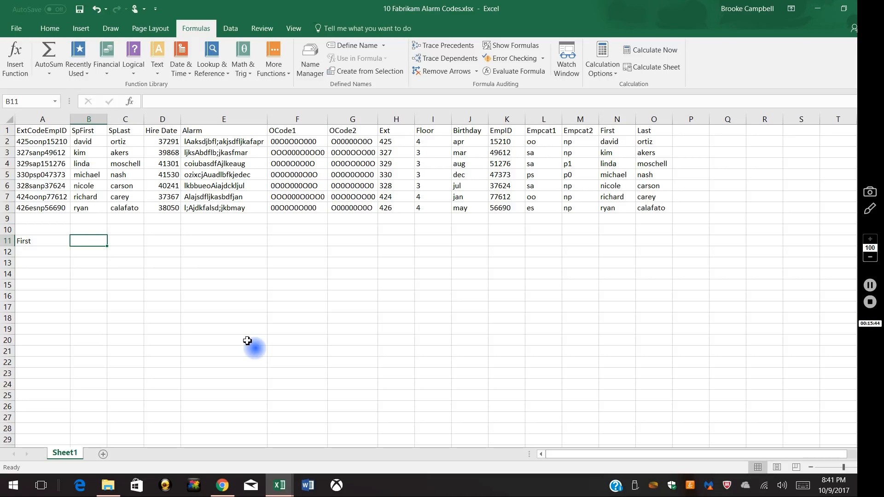
{"action": "type", "text": "Last"}
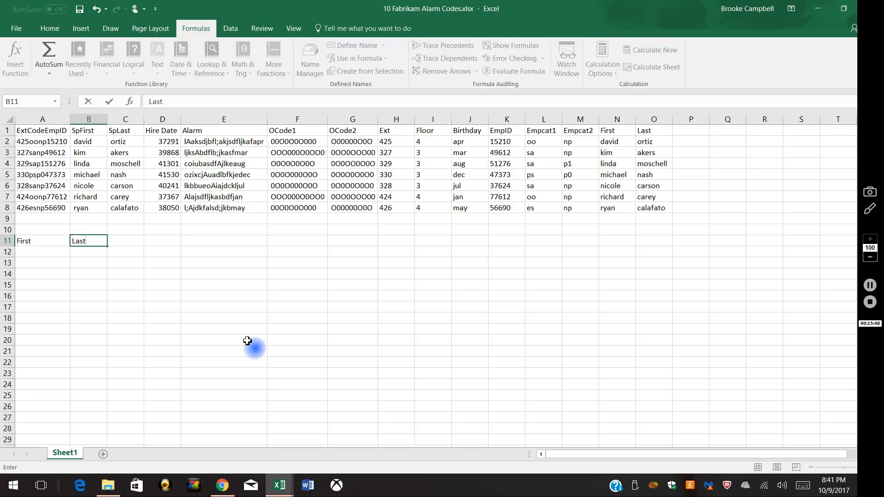
{"action": "key", "text": "ctrl+Return"}
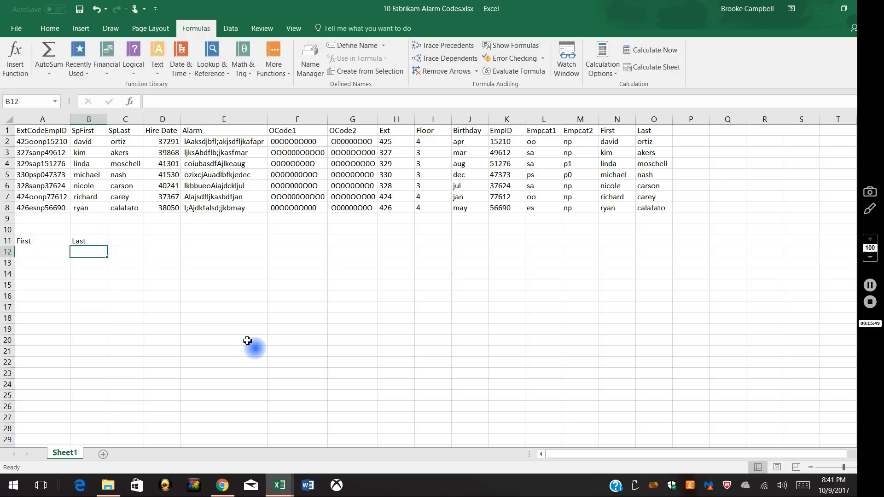
{"action": "key", "text": "Return"}
- Convert the trimmed first name in N2 to proper case in A12 with the PROPER function
{"action": "key", "text": "Left"}
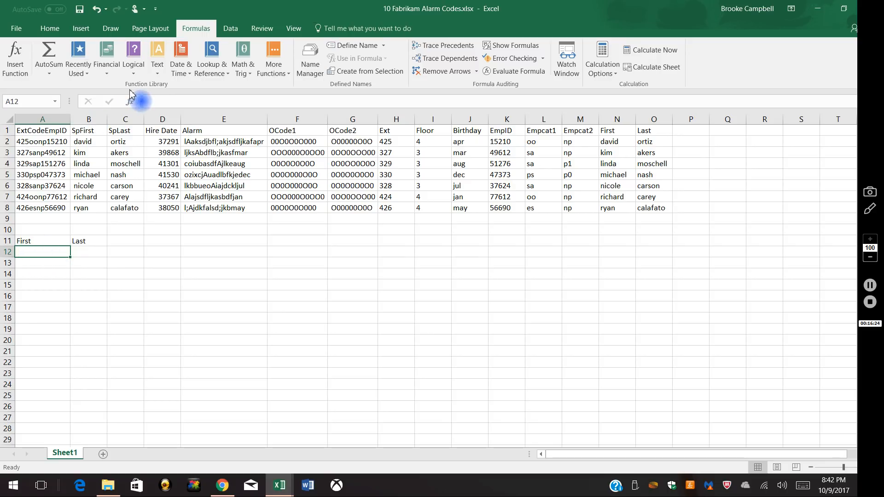
{"action": "left_click", "coordinate": [159, 74]}
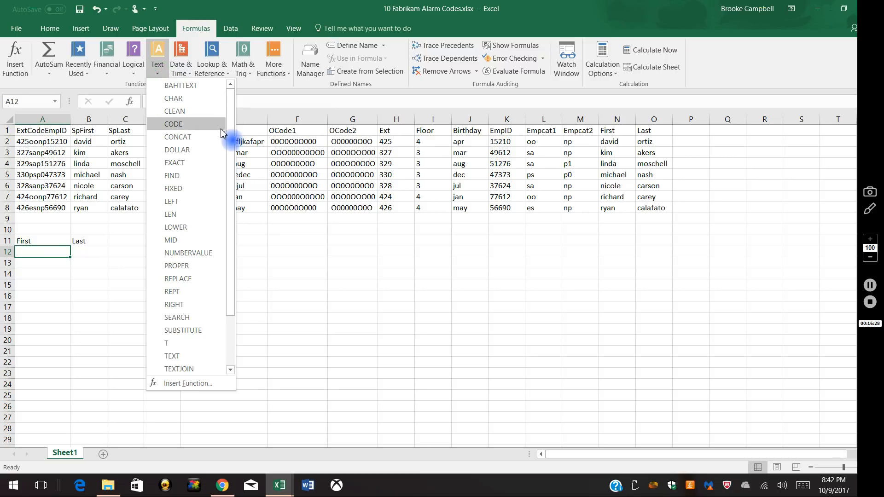
{"action": "left_click_drag", "start_coordinate": [229, 138], "coordinate": [228, 174]}
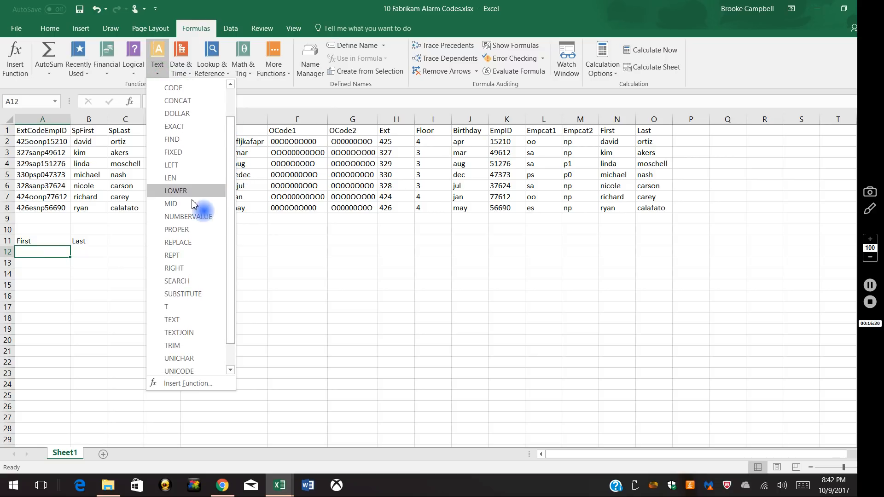
{"action": "left_click", "coordinate": [180, 230]}
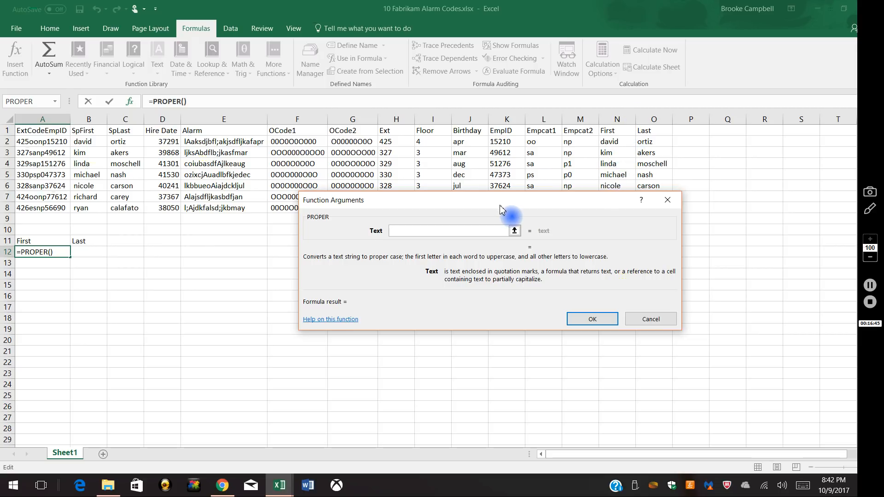
{"action": "left_click_drag", "start_coordinate": [500, 204], "coordinate": [502, 251]}
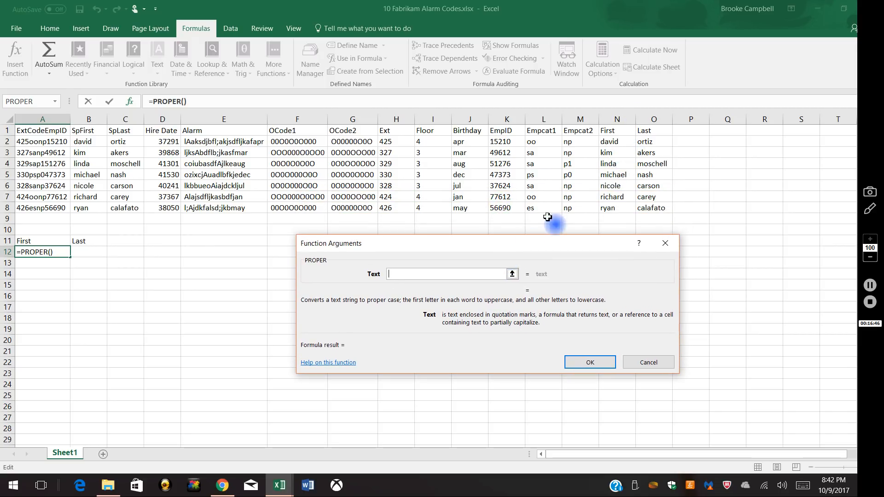
{"action": "left_click", "coordinate": [617, 142]}
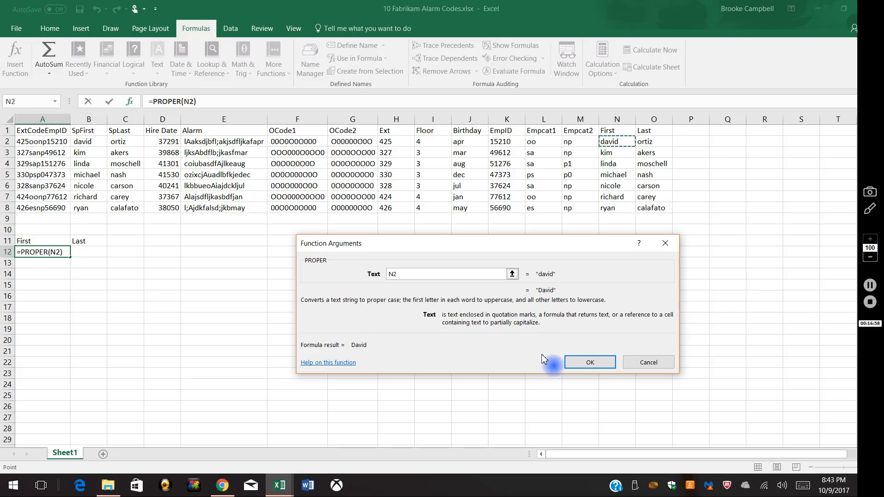
{"action": "left_click", "coordinate": [591, 362]}
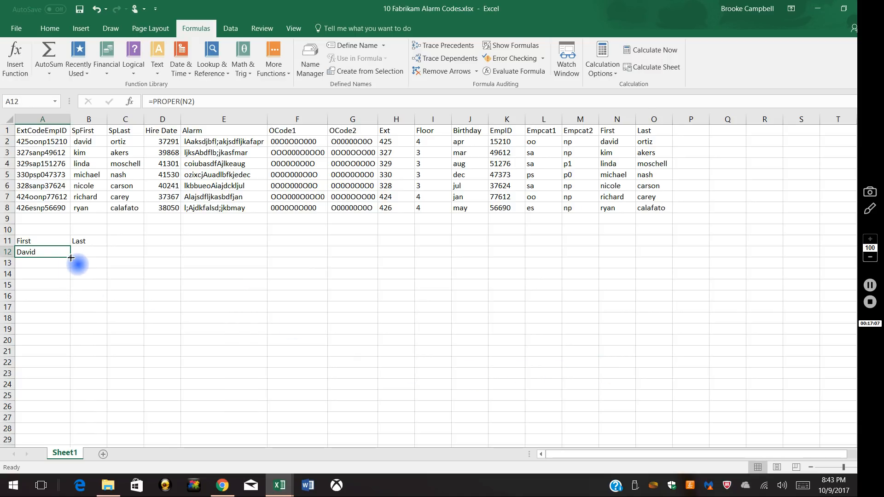
- Fill the proper-case first name formula in A12 down to A18
{"action": "left_click_drag", "start_coordinate": [71, 259], "coordinate": [68, 325]}
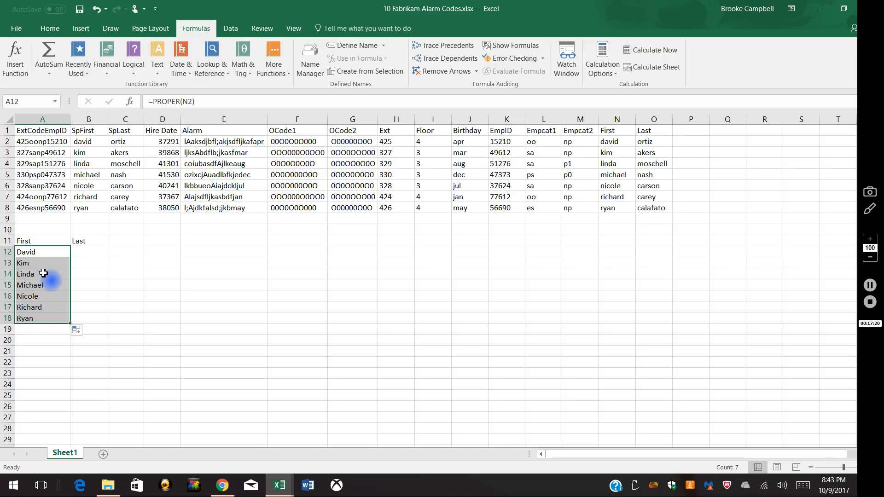
- Convert the trimmed last name in O2 to proper case in B12 with the PROPER function and fill the formula down to B18
{"action": "left_click", "coordinate": [86, 252]}
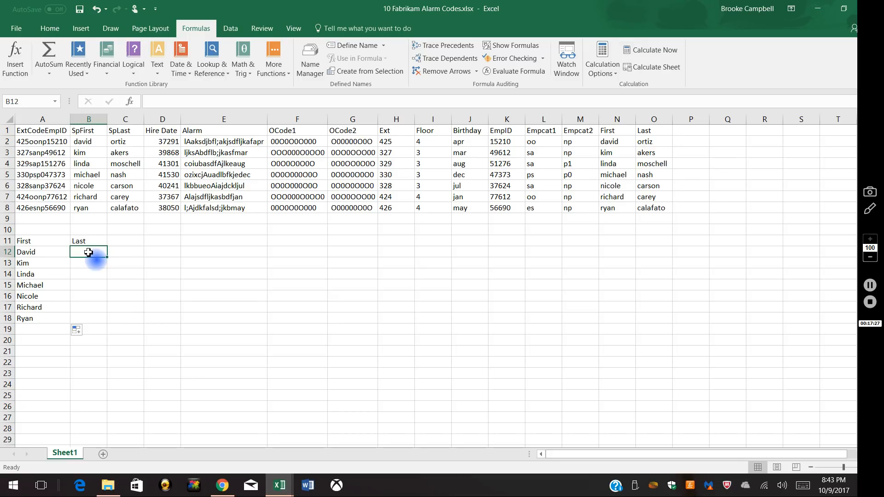
{"action": "left_click", "coordinate": [79, 70]}
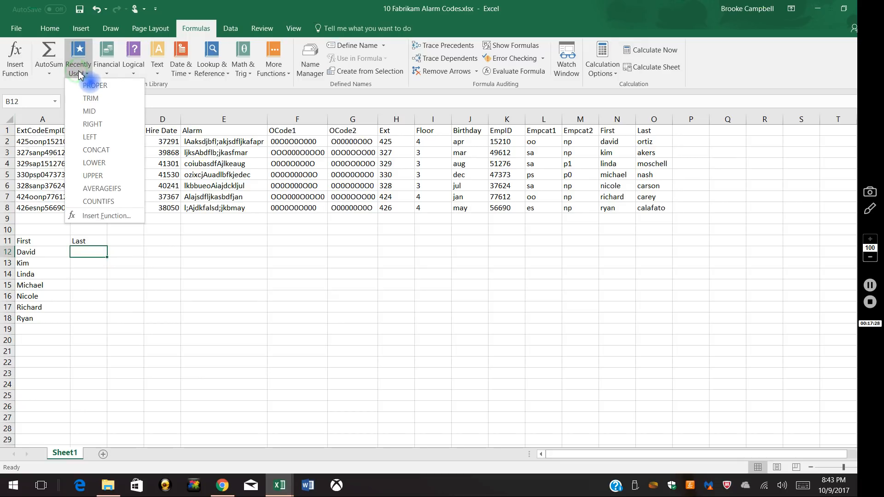
{"action": "left_click", "coordinate": [95, 86]}
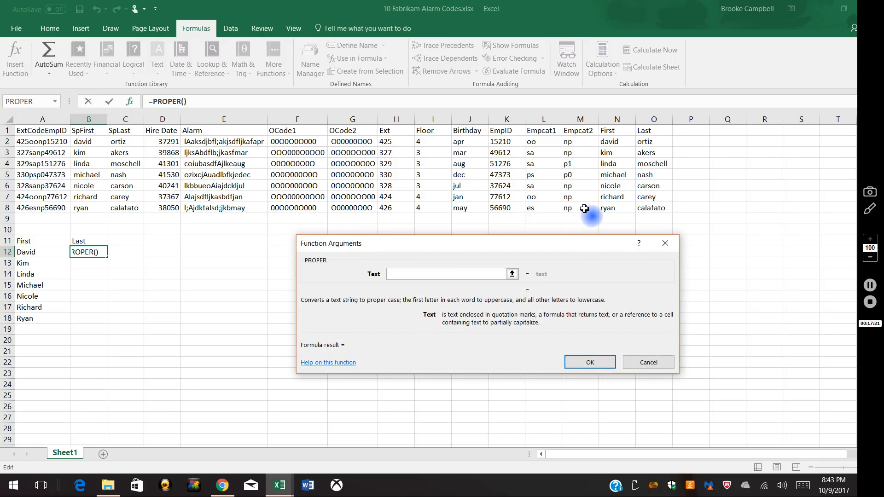
{"action": "left_click", "coordinate": [650, 144]}
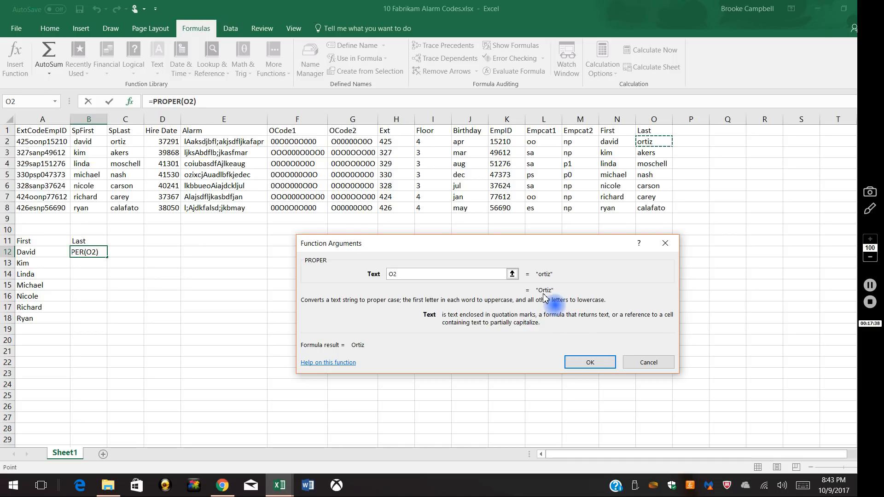
{"action": "left_click", "coordinate": [591, 363]}
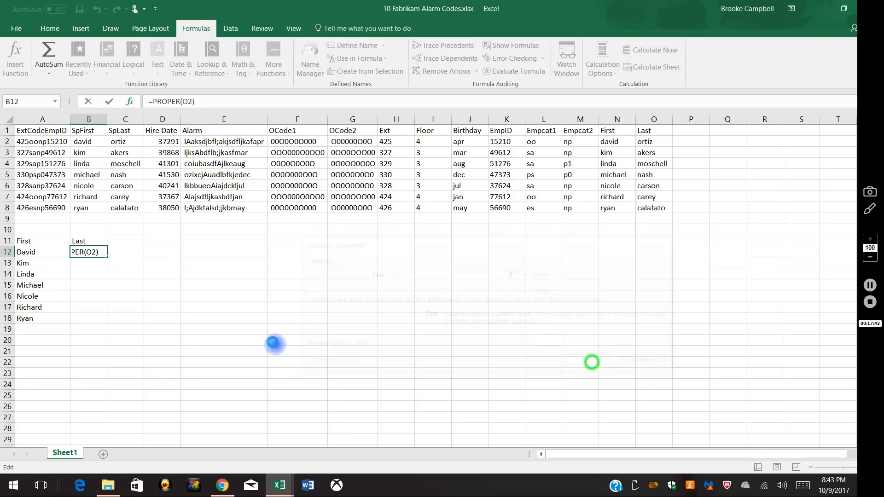
{"action": "left_click_drag", "start_coordinate": [107, 259], "coordinate": [109, 322]}
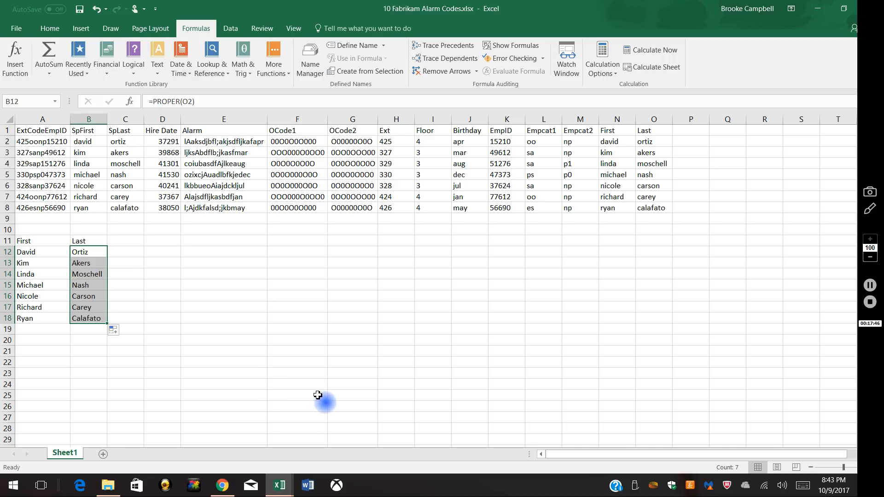